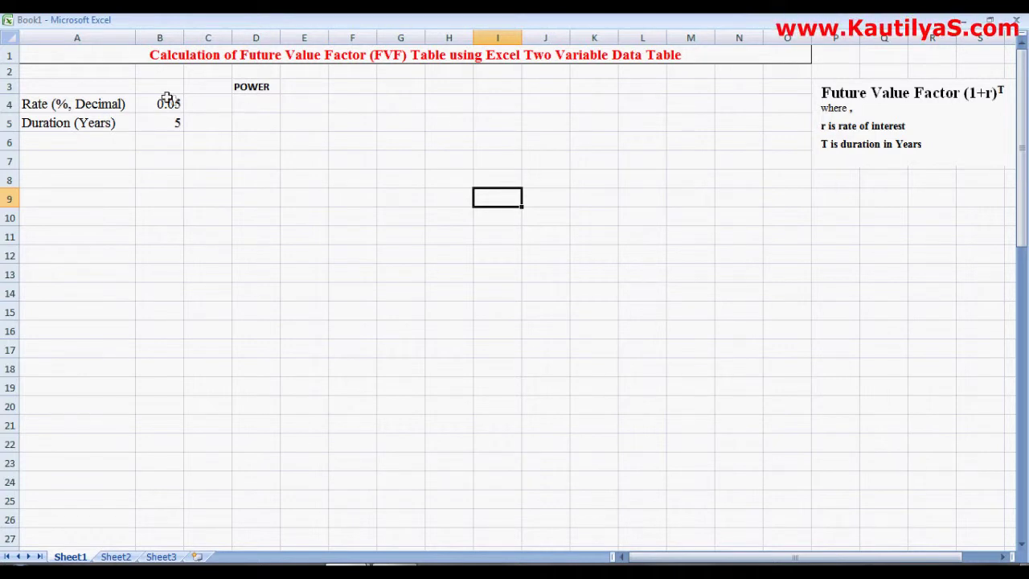
# - Clear the existing rate and duration values, and enter a rate of 0.055 in B4 and a duration of 2 in B5
pyautogui.moveTo(165, 100); pyautogui.dragTo(170, 115)
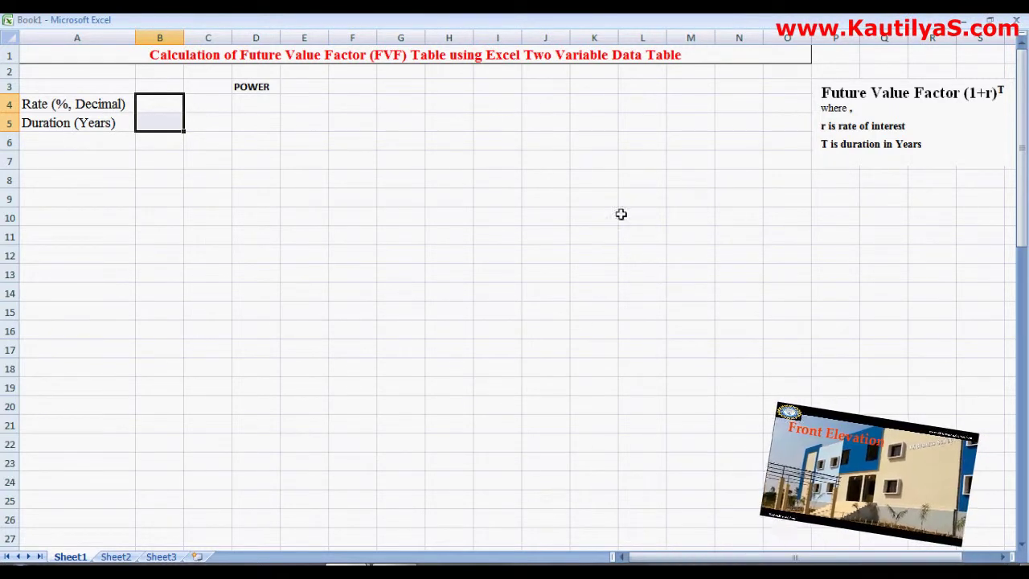
pyautogui.click(385, 156)
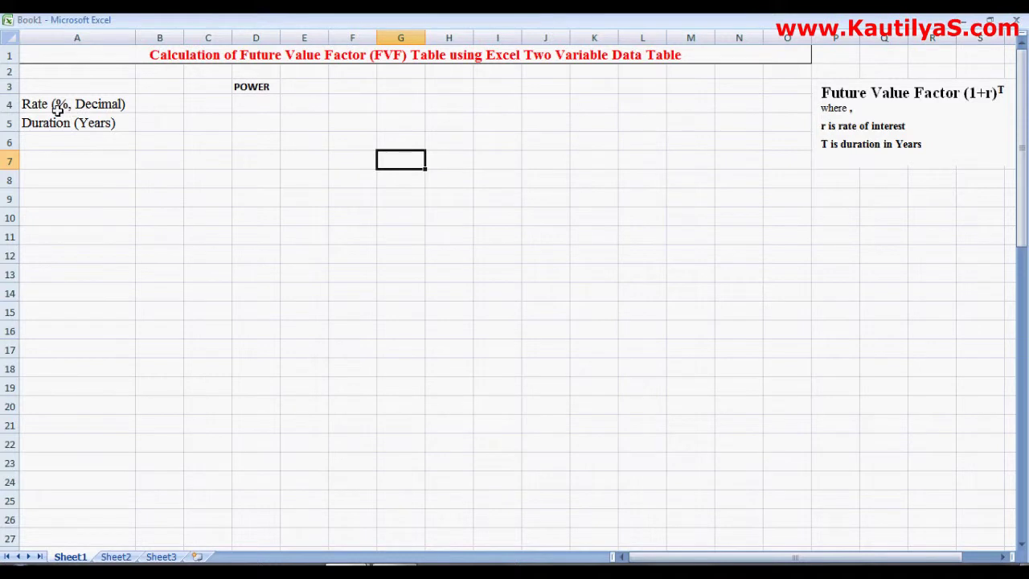
pyautogui.click(157, 107)
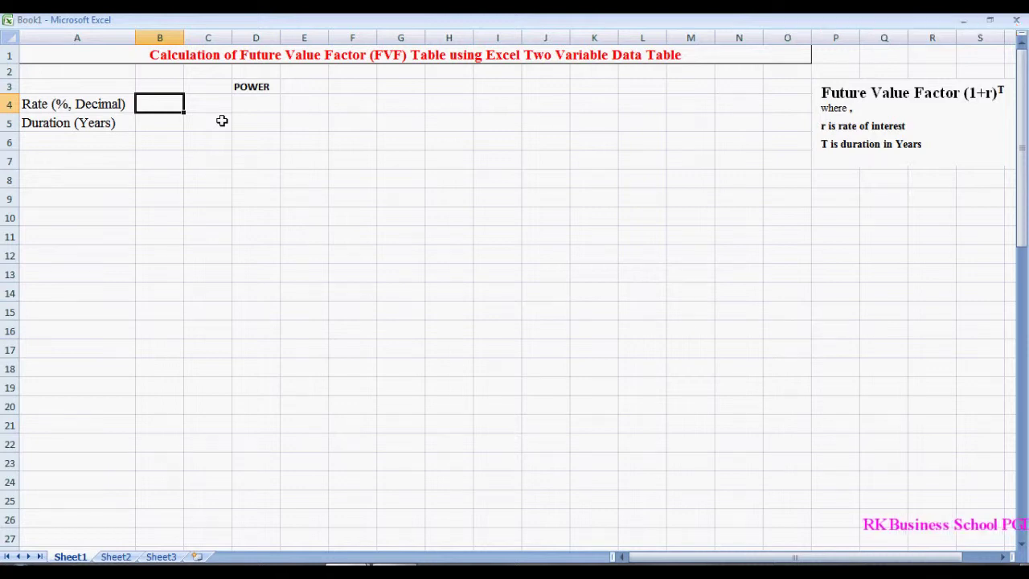
pyautogui.write('0.55')
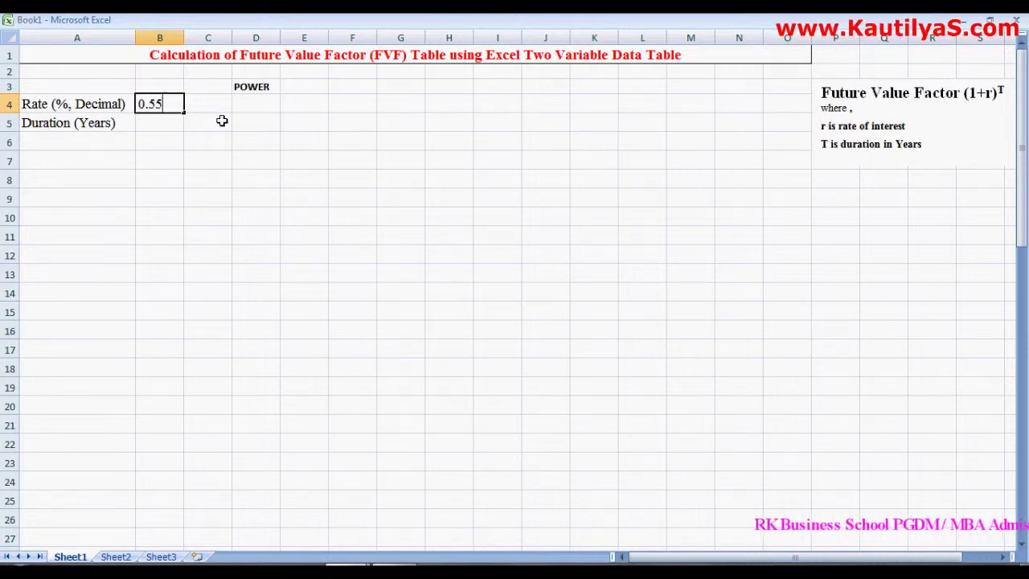
pyautogui.press('BackSpace')
pyautogui.press('BackSpace')
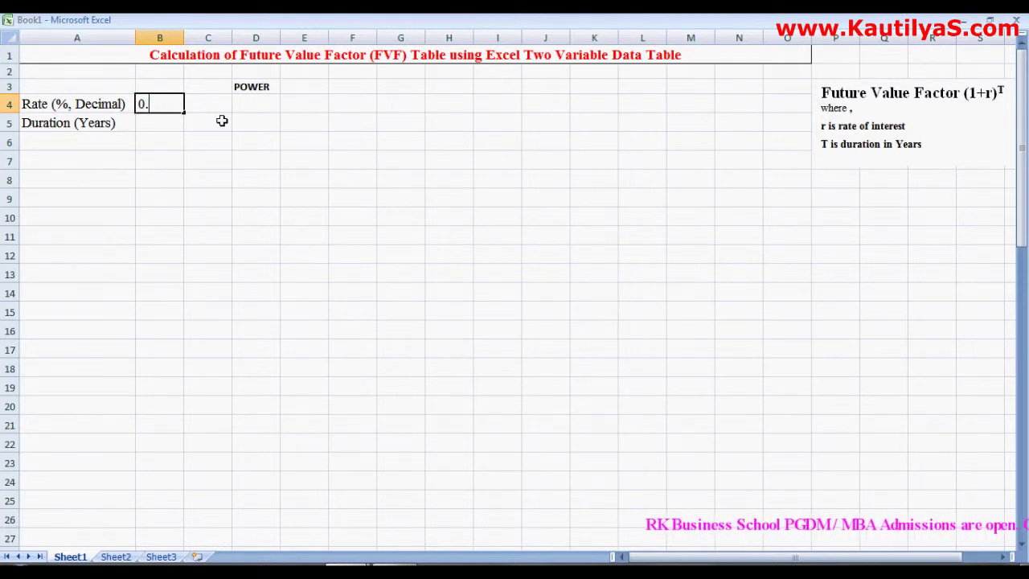
pyautogui.write('05')
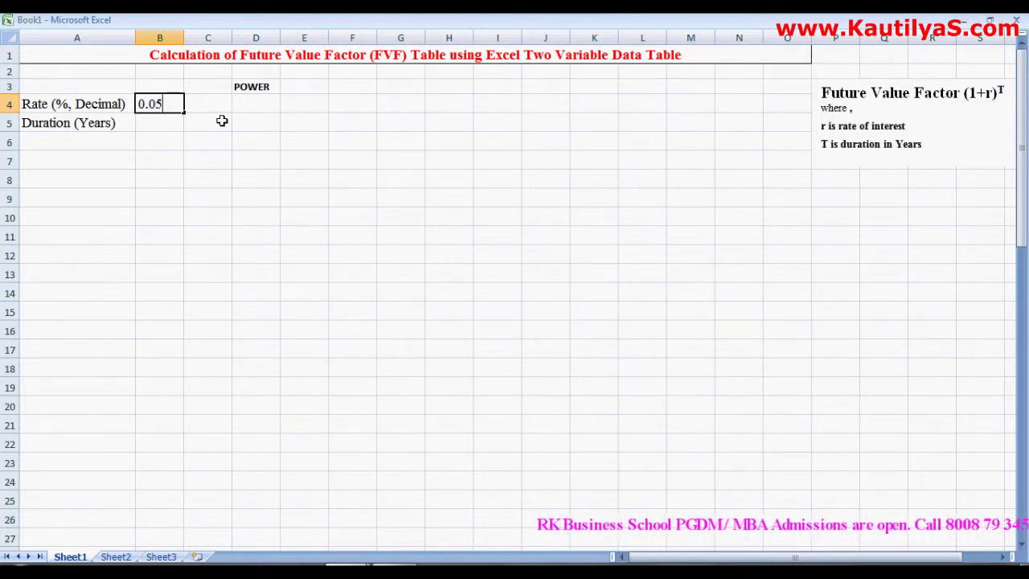
pyautogui.write('5')
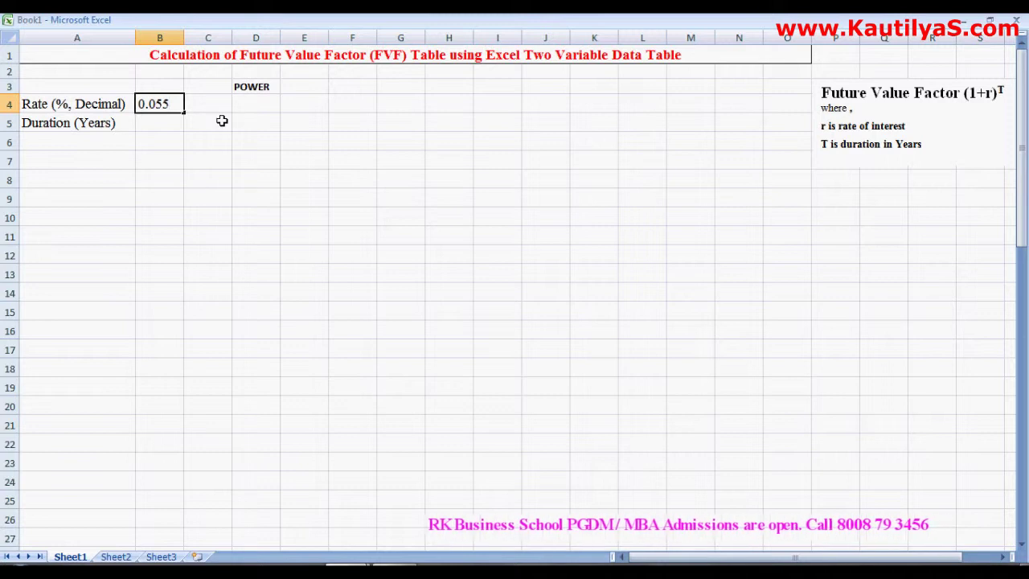
pyautogui.press('Return')
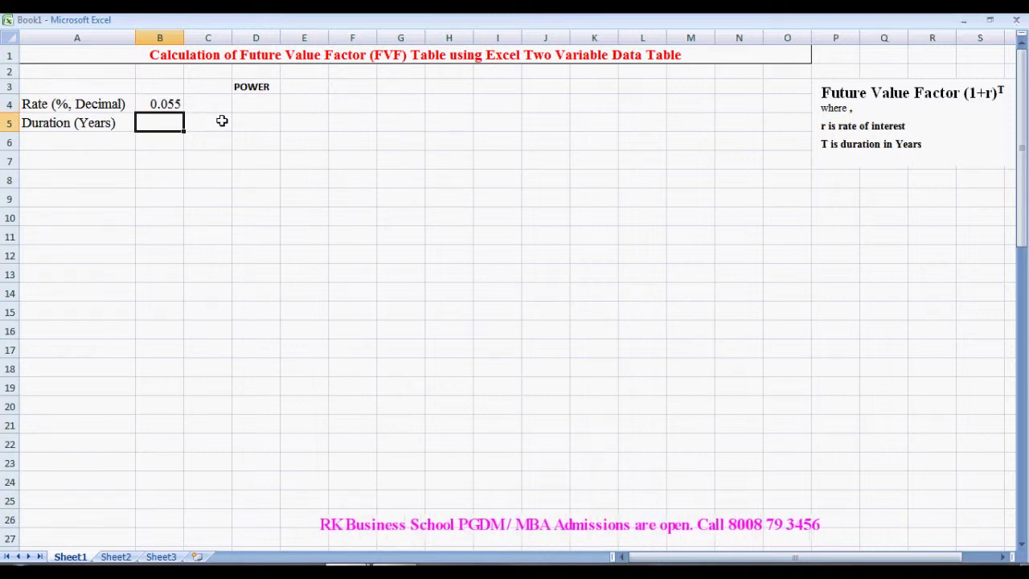
pyautogui.write('2')
pyautogui.press('Right')
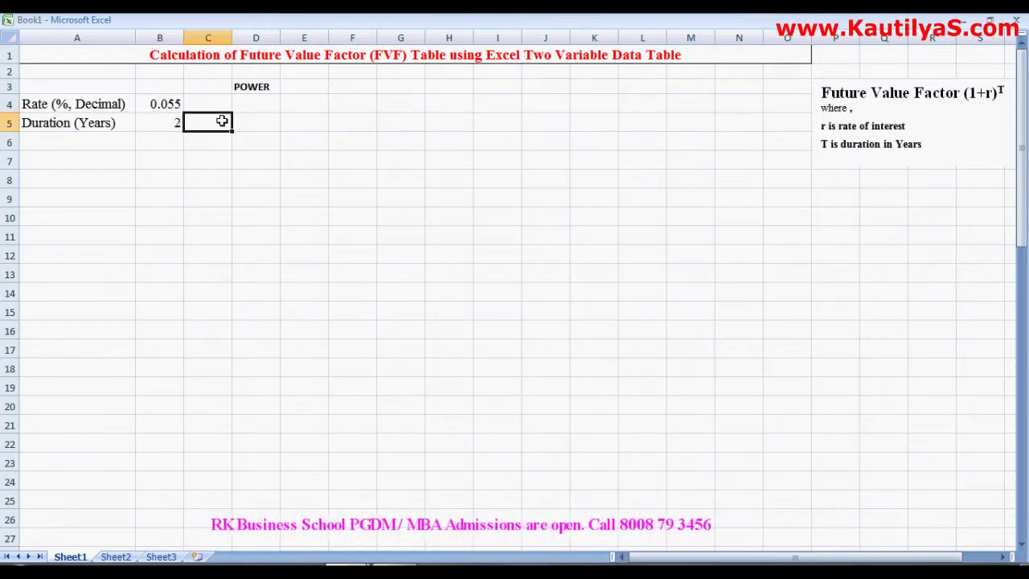
# - Enter the future value factor formula =POWER(1+B4,B5) in cell D7, referencing the rate and duration cells
pyautogui.press('Right')
pyautogui.press('Down')
pyautogui.press('Down')
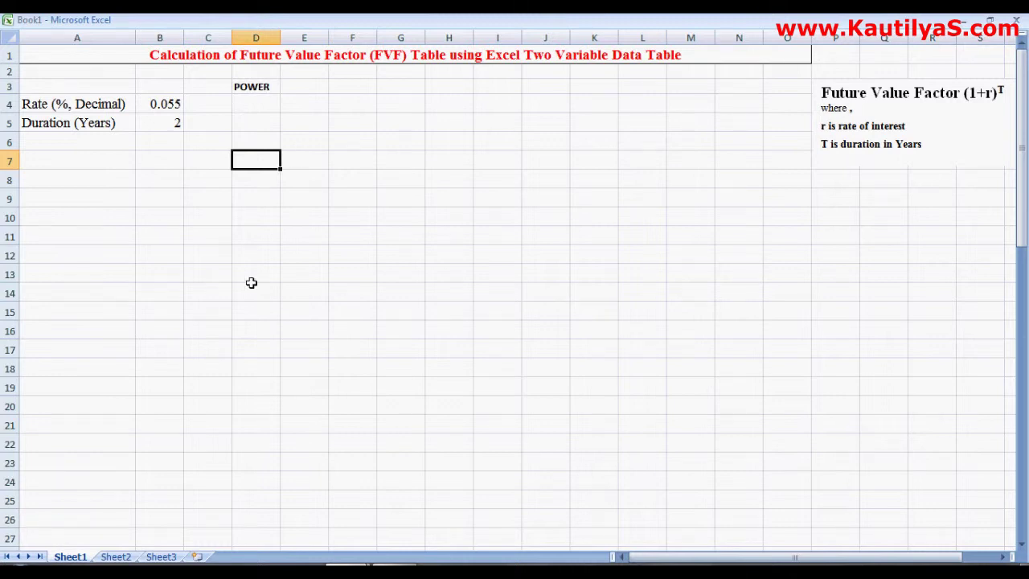
pyautogui.write('owe')
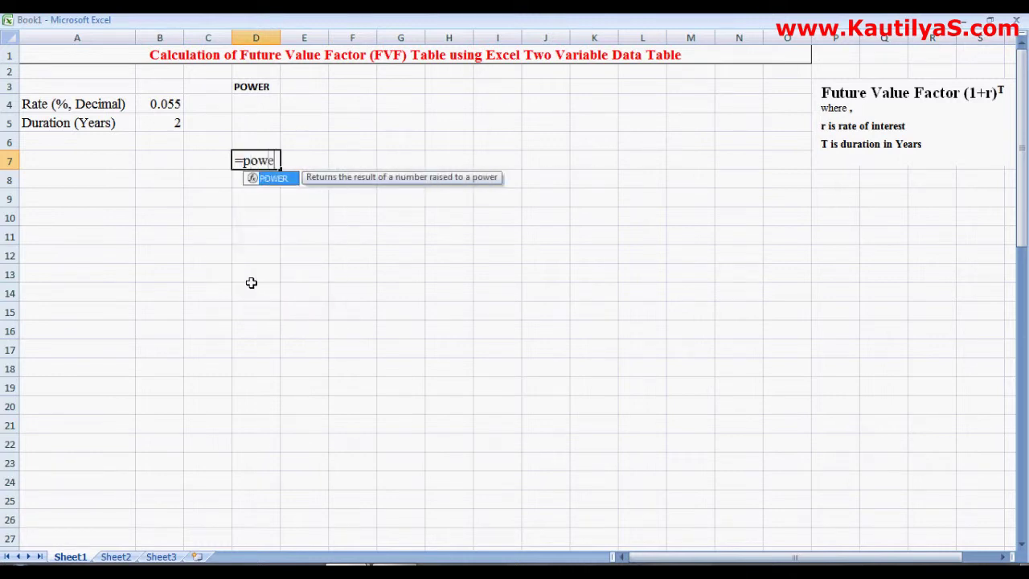
pyautogui.write('r(1+')
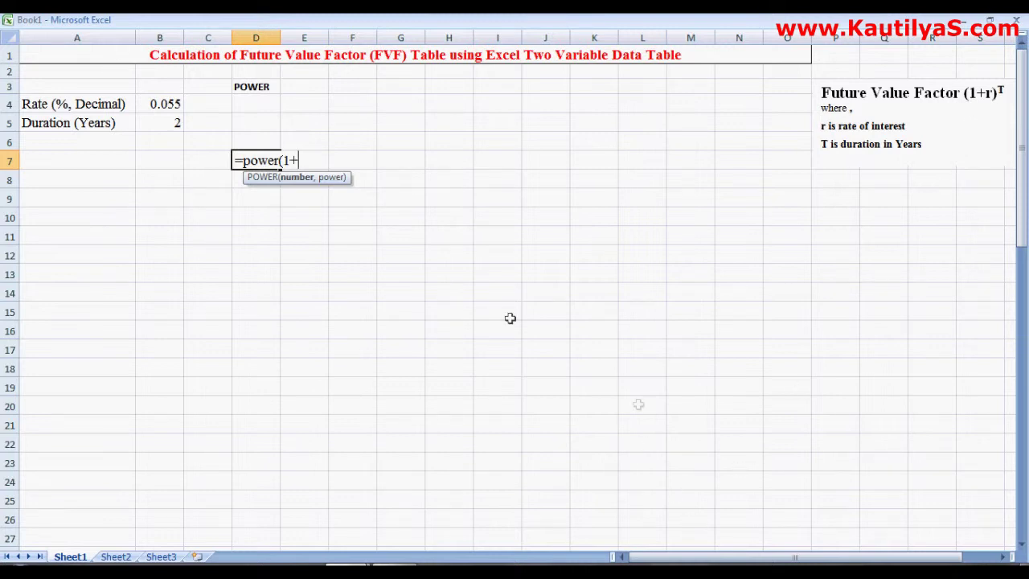
pyautogui.click(161, 104)
pyautogui.write(',')
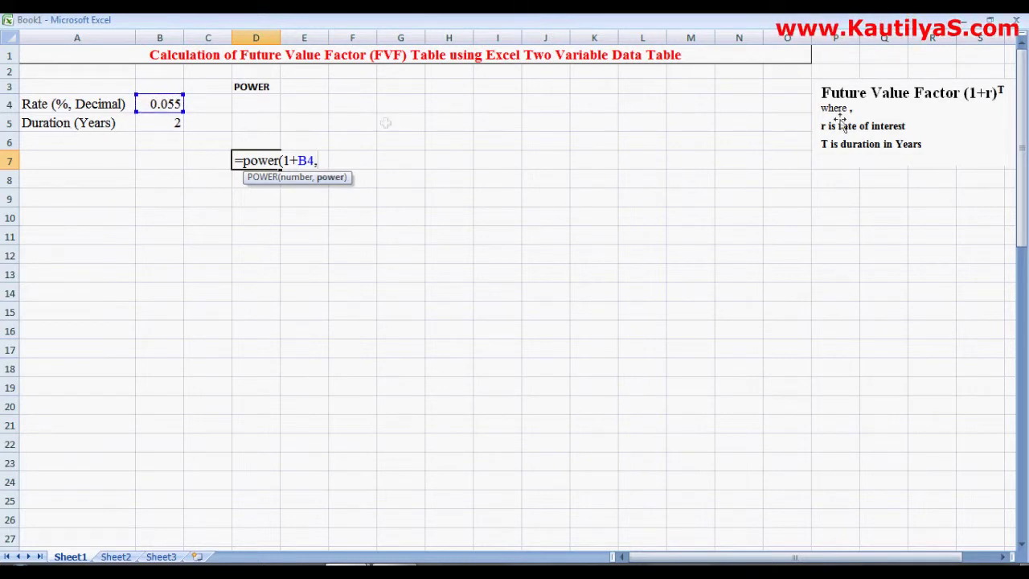
pyautogui.click(163, 124)
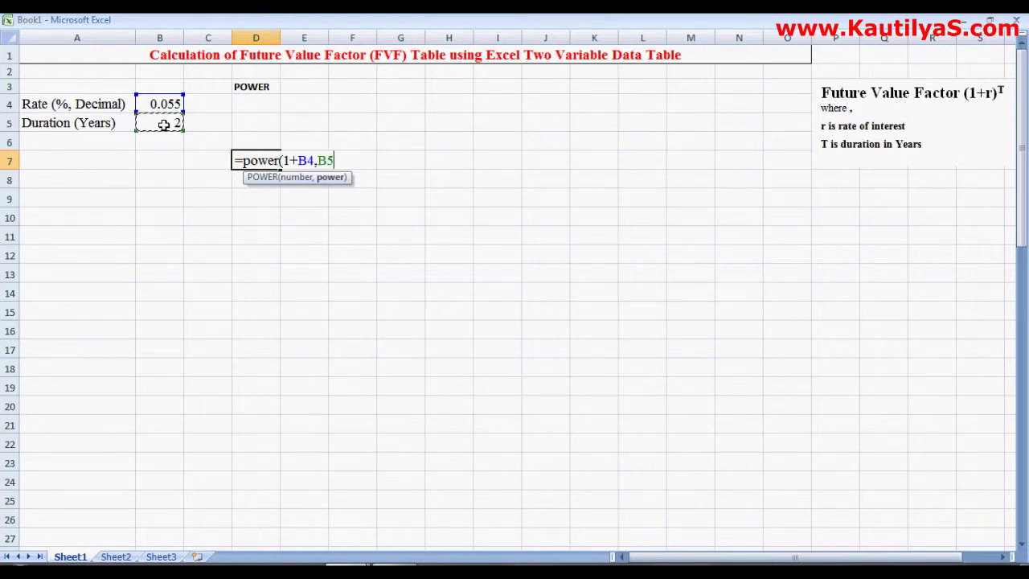
pyautogui.write(')')
pyautogui.press('Return')
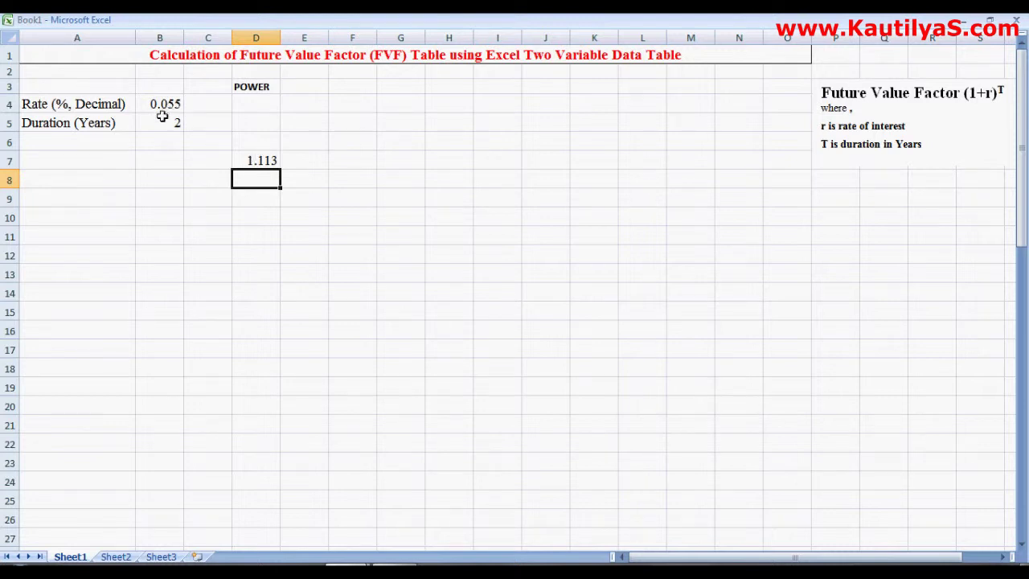
pyautogui.click(262, 160)
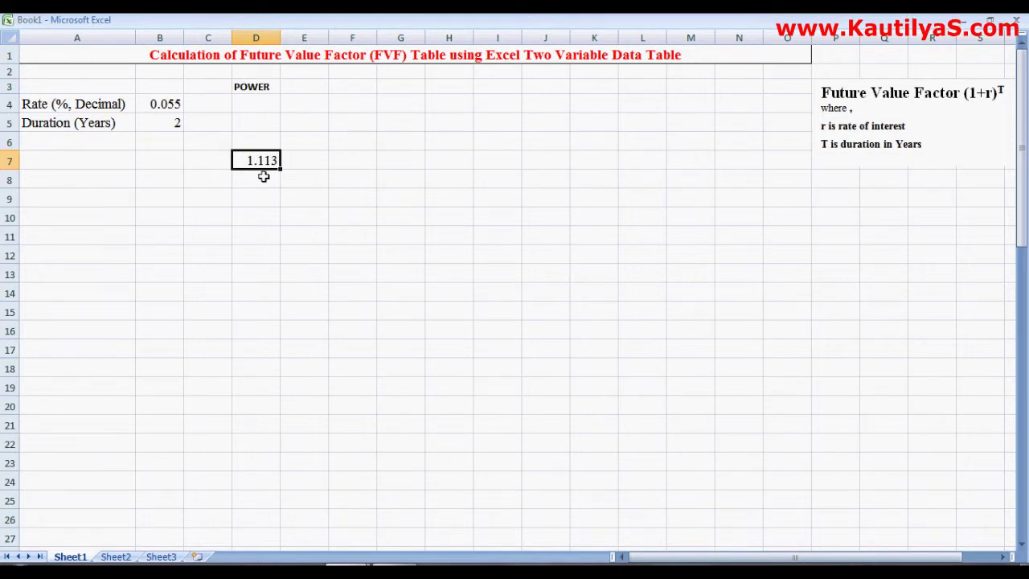
# - Enter the years 1, 2 and 3 below the formula from D8 and extend the series to 15 in D22
pyautogui.click(259, 181)
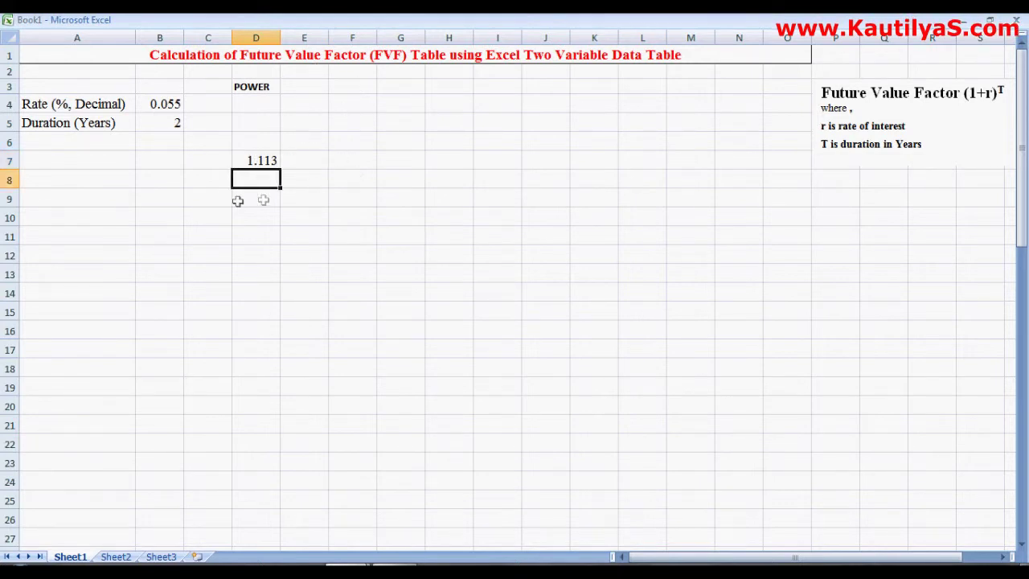
pyautogui.write('1')
pyautogui.press('Return')
pyautogui.write('2')
pyautogui.press('Return')
pyautogui.write('3')
pyautogui.press('Return')
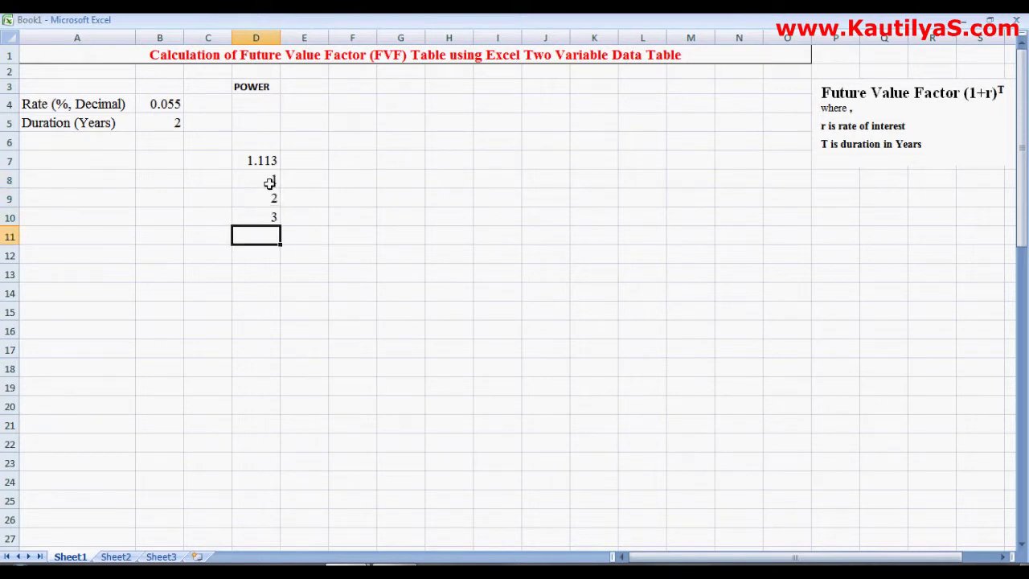
pyautogui.moveTo(269, 183); pyautogui.dragTo(282, 450)
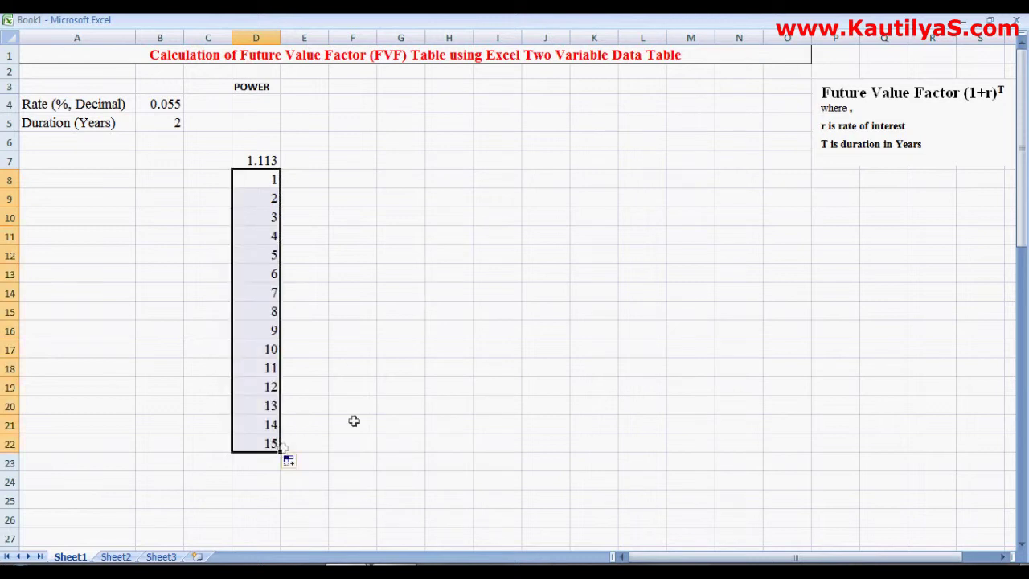
pyautogui.click(304, 160)
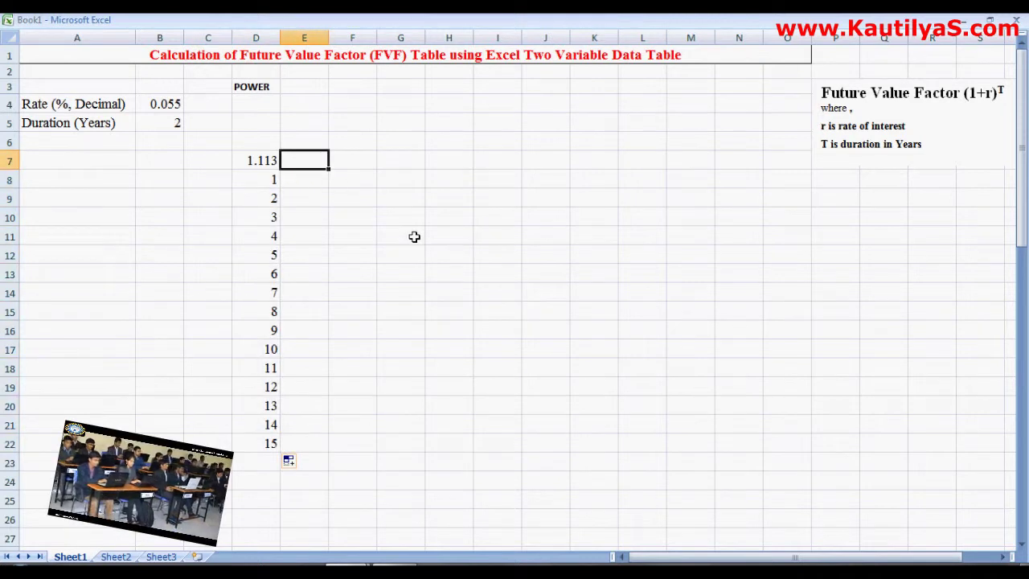
pyautogui.write('.001')
pyautogui.press('Tab')
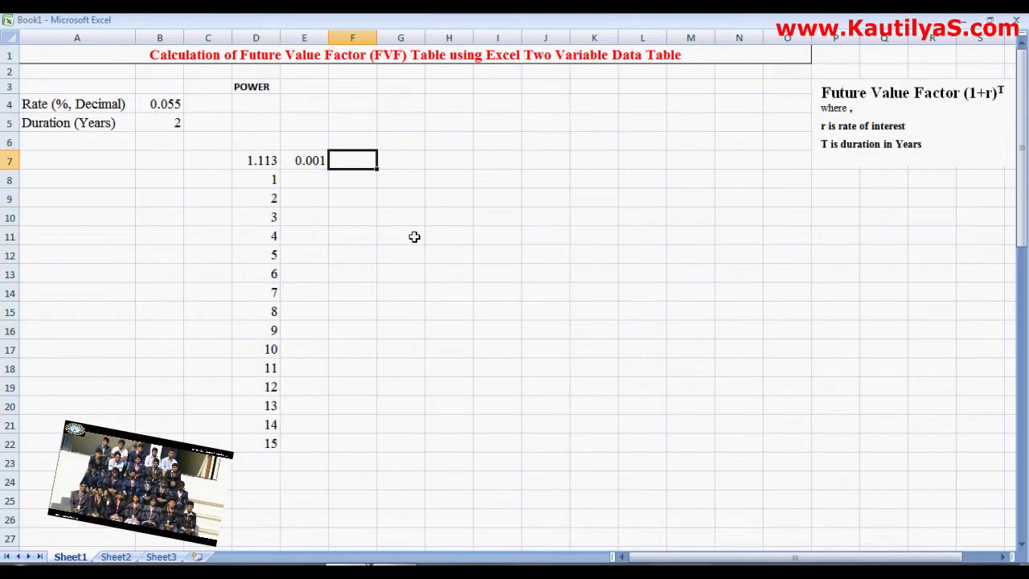
pyautogui.write('.0')
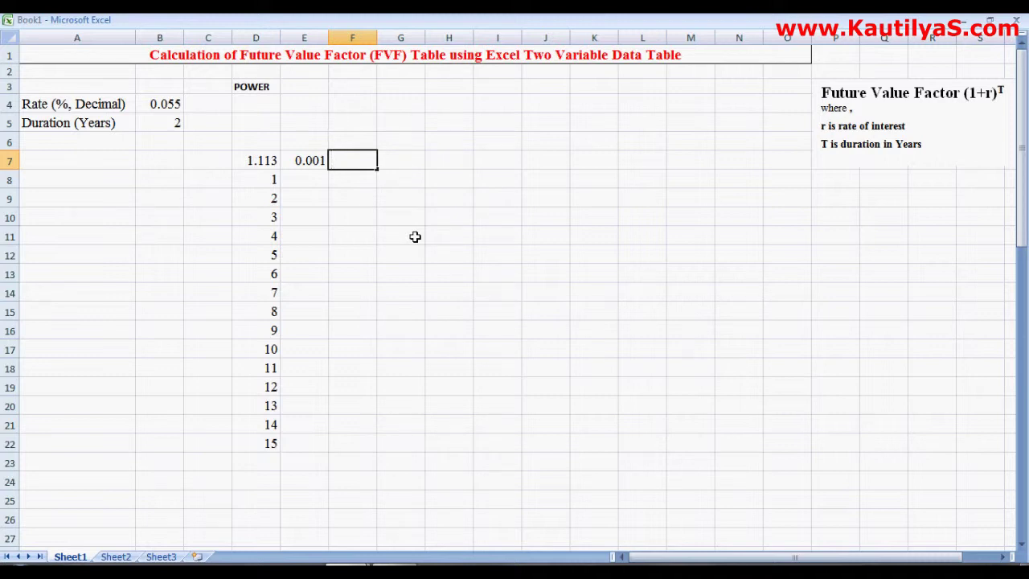
# - Replace the rate in E7 with 0.01 and enter 0.015, 0.02 and 0.025 in F7 through H7
pyautogui.click(312, 163)
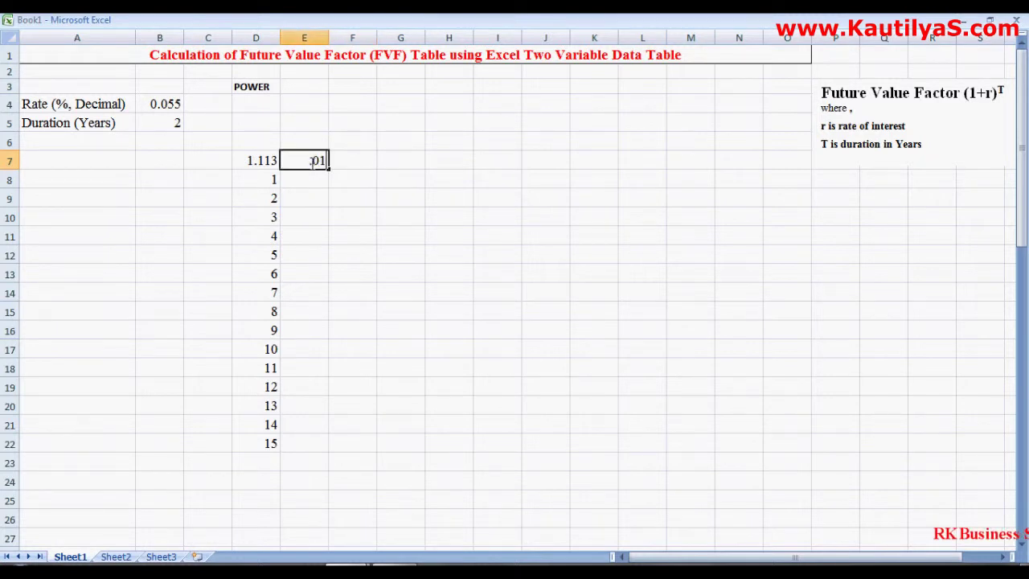
pyautogui.press('Right')
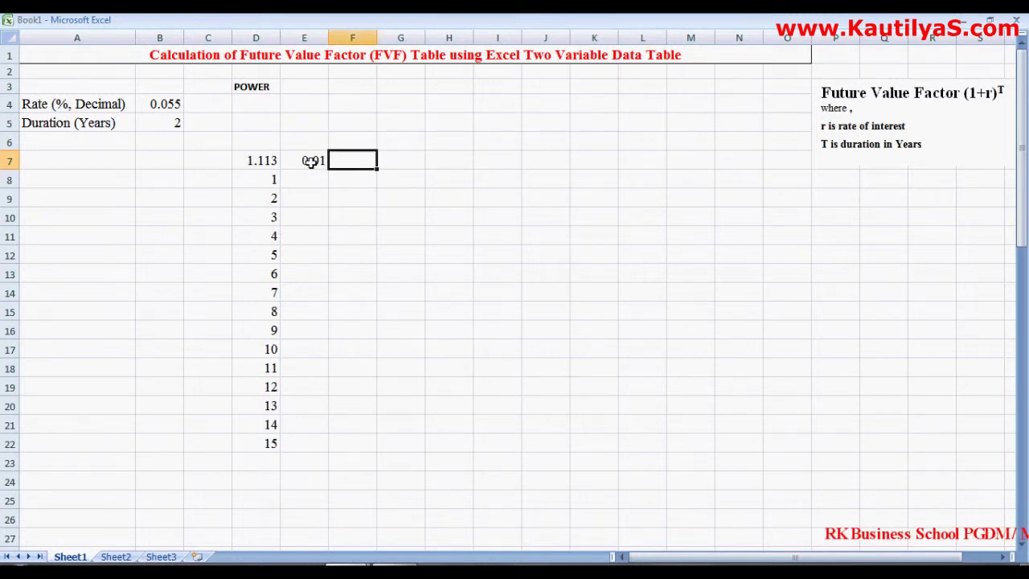
pyautogui.write('.0')
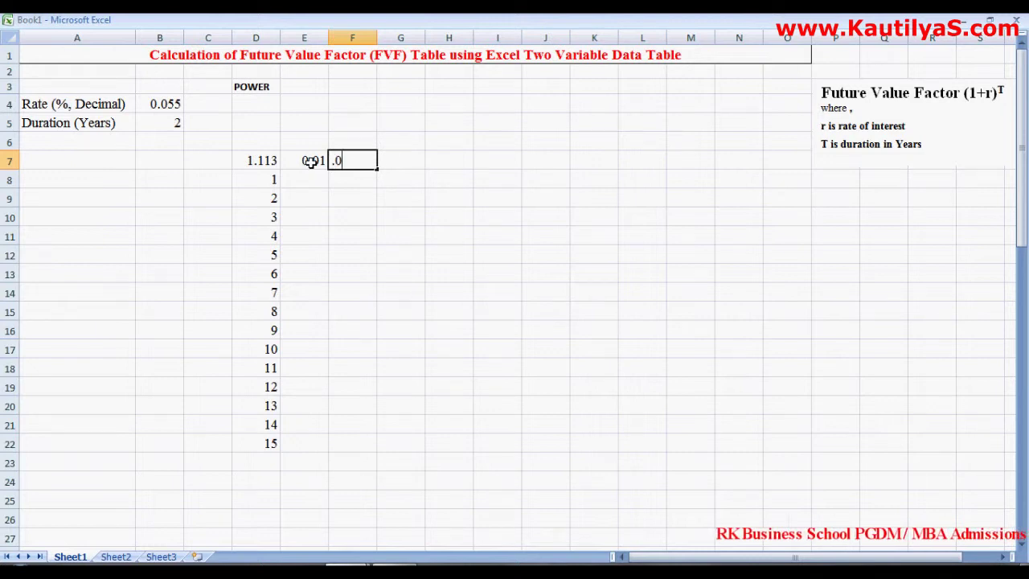
pyautogui.write('15')
pyautogui.press('Right')
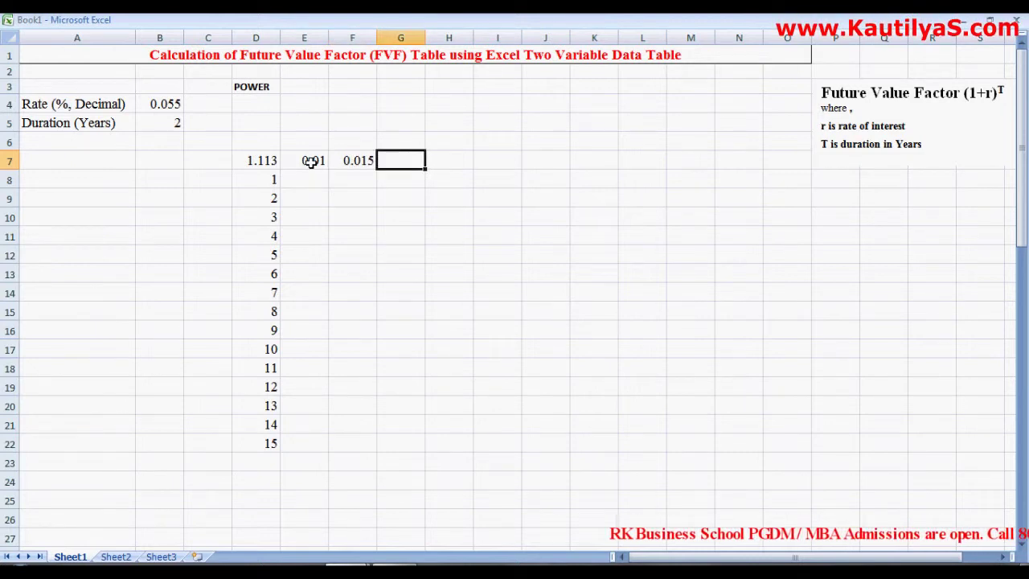
pyautogui.write('.02')
pyautogui.press('Right')
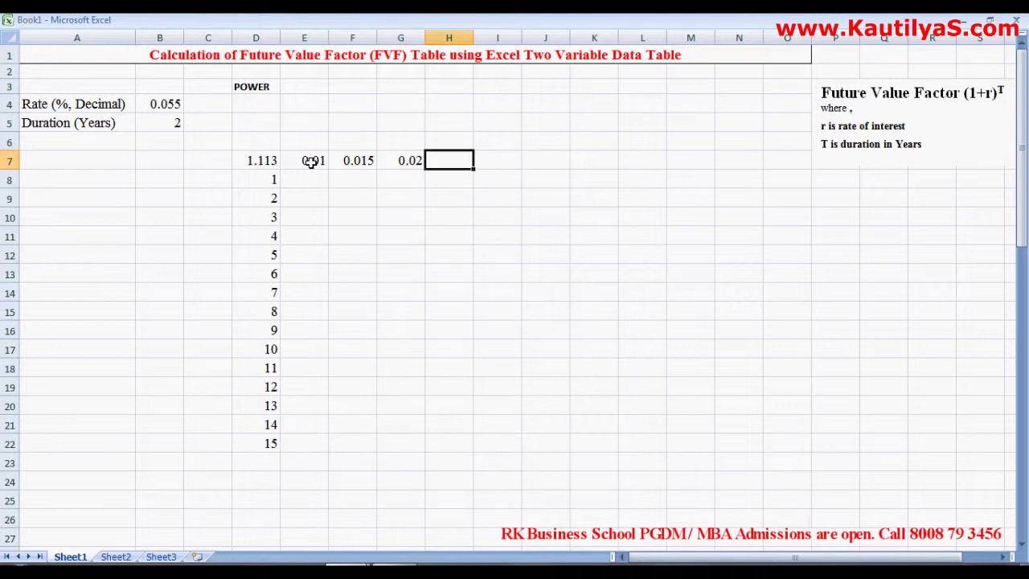
pyautogui.write('.025')
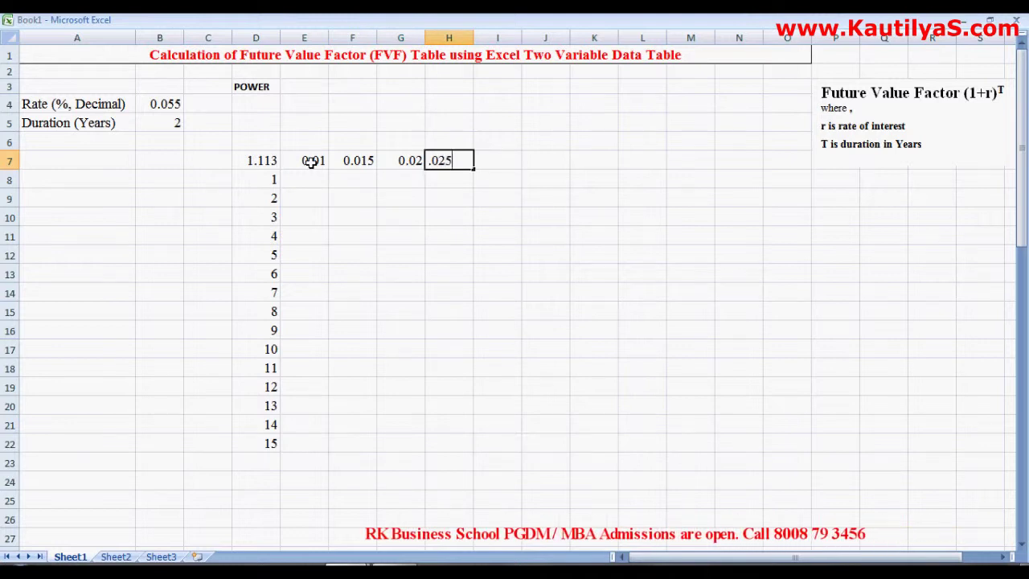
pyautogui.press('Right')
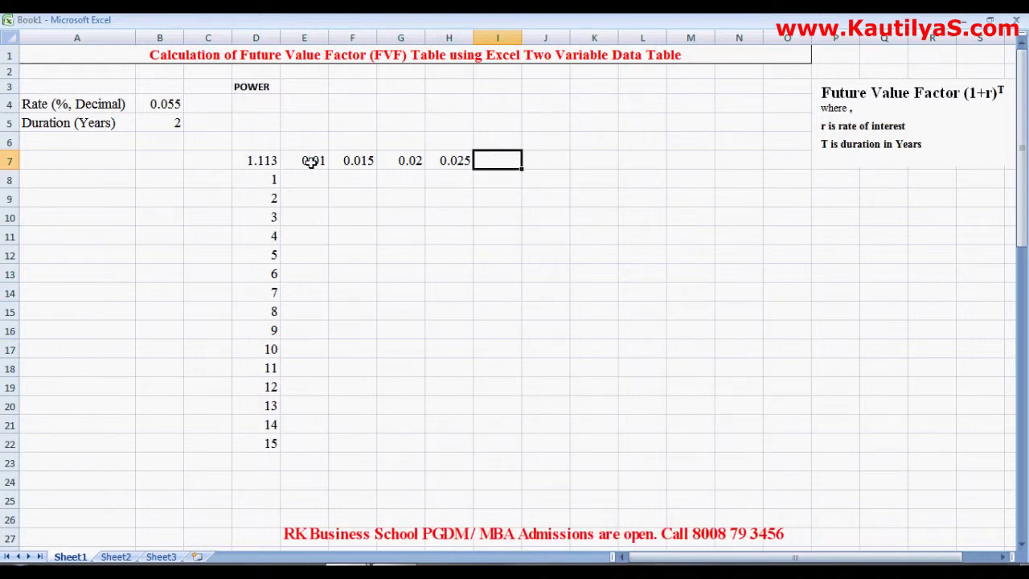
# - Continue the row of rates with 0.03, 0.035, 0.04, 0.045 and 0.05 in I7 through M7
pyautogui.write('.03')
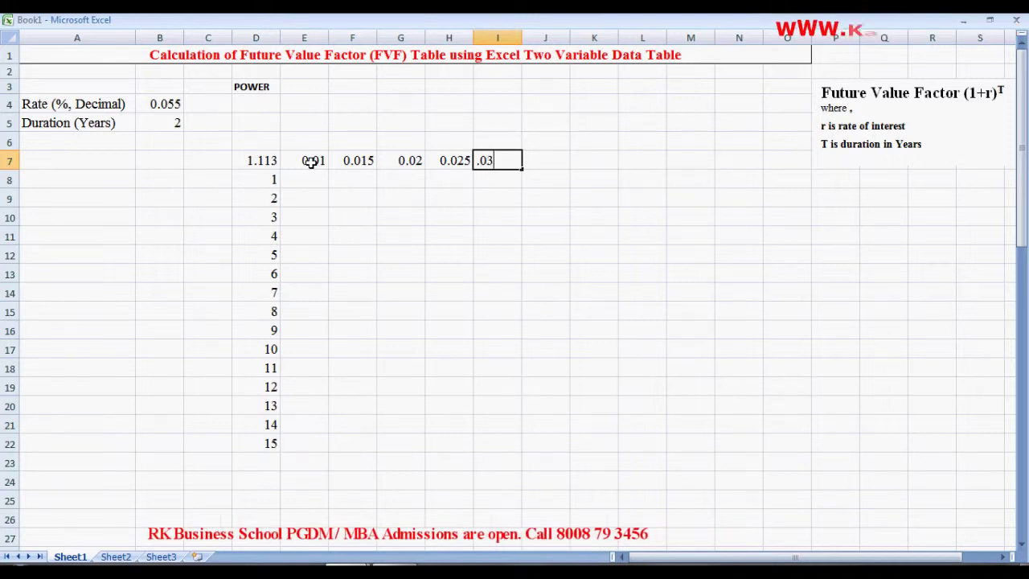
pyautogui.press('Right')
pyautogui.write('.')
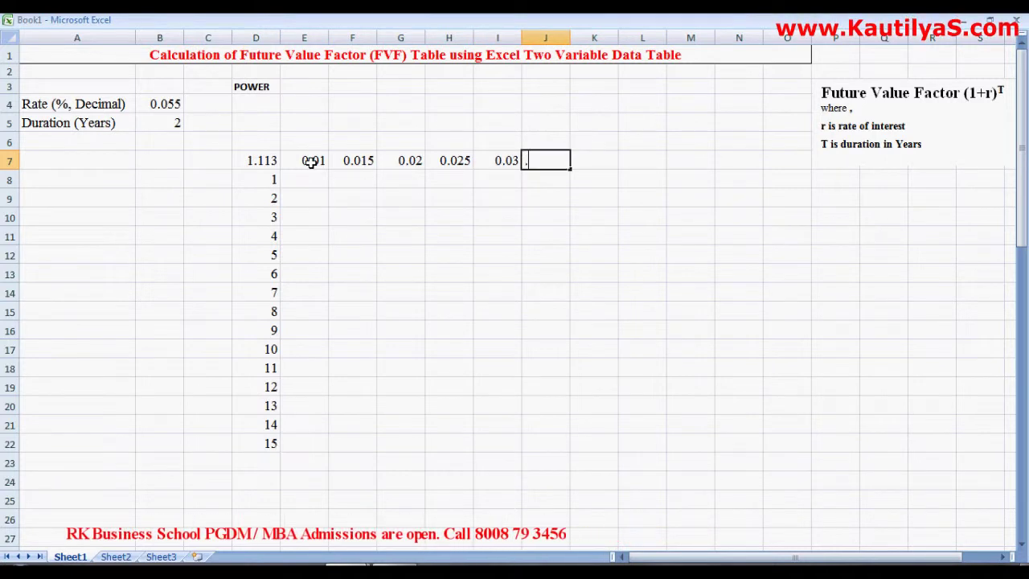
pyautogui.write('035')
pyautogui.press('Right')
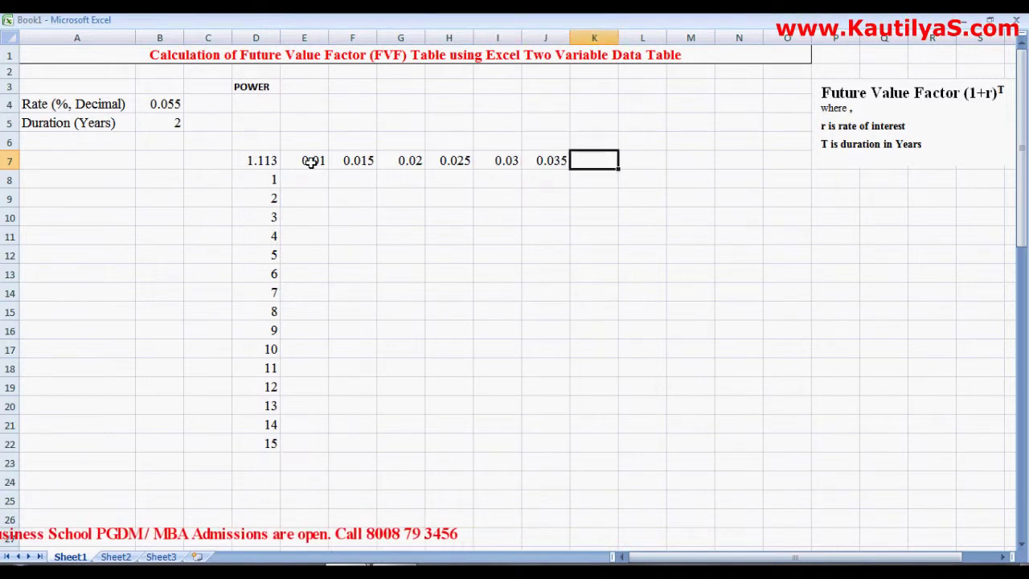
pyautogui.write('.04')
pyautogui.press('Right')
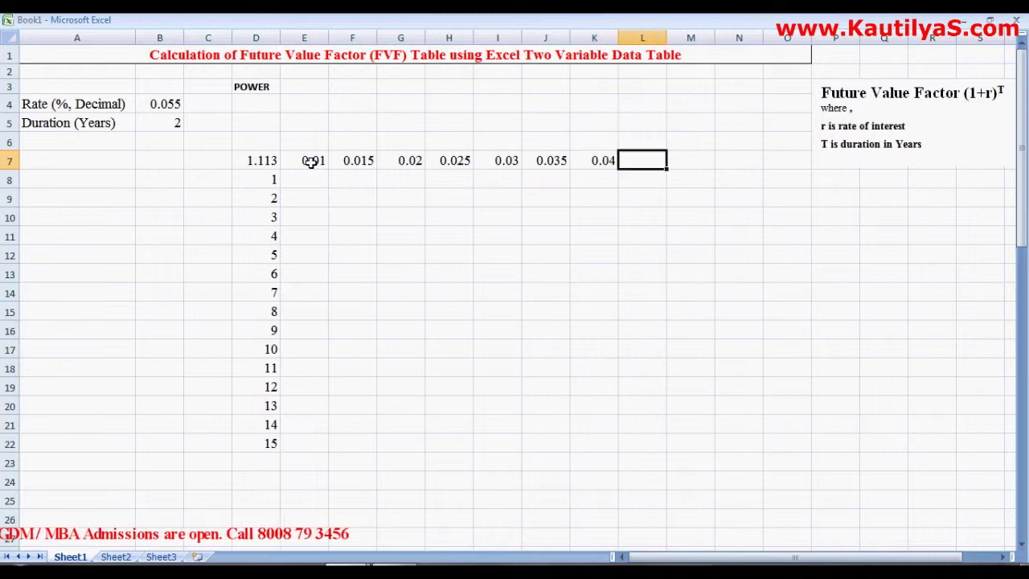
pyautogui.write('.045')
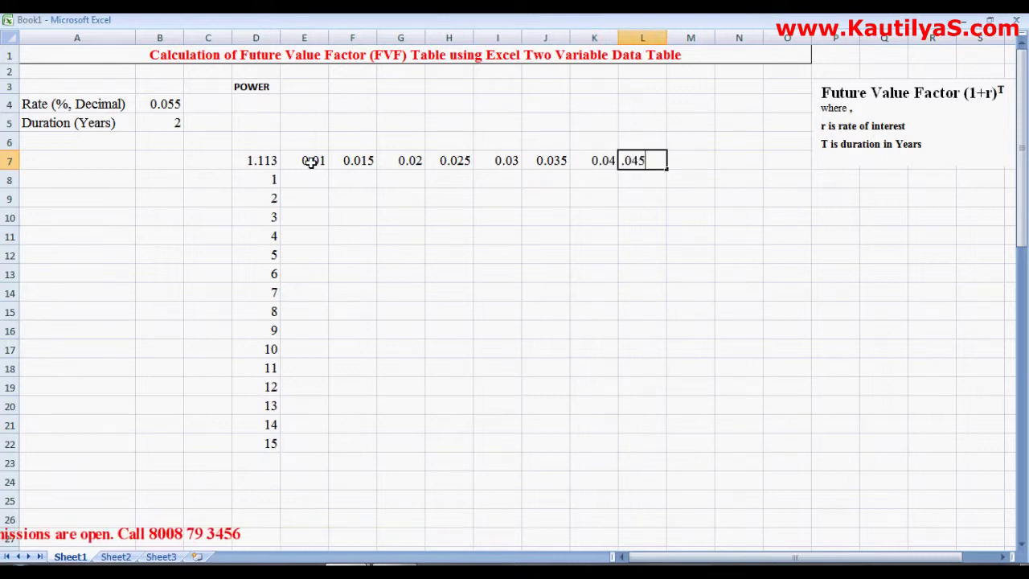
pyautogui.press('Right')
pyautogui.write('.05')
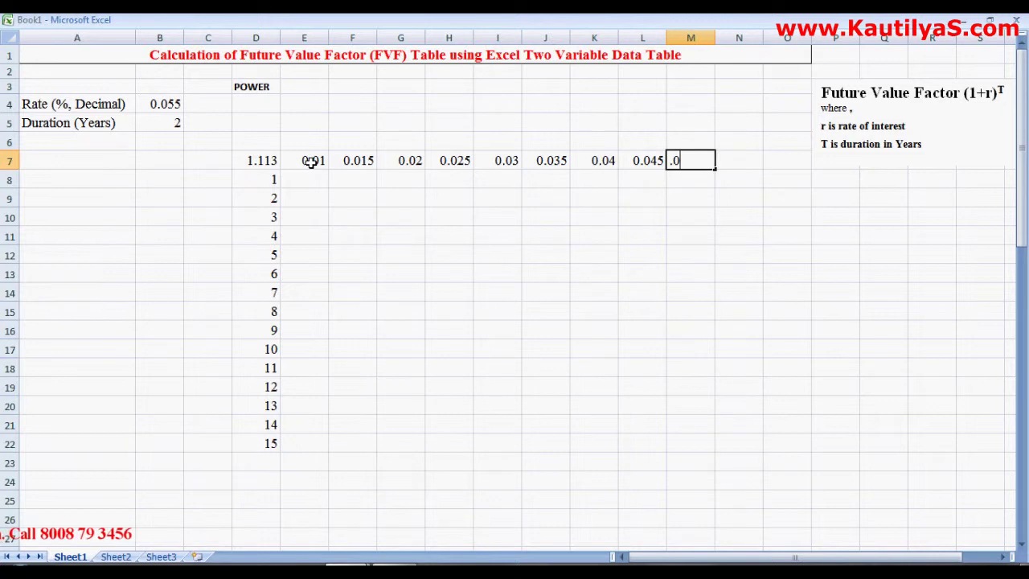
pyautogui.click(485, 214)
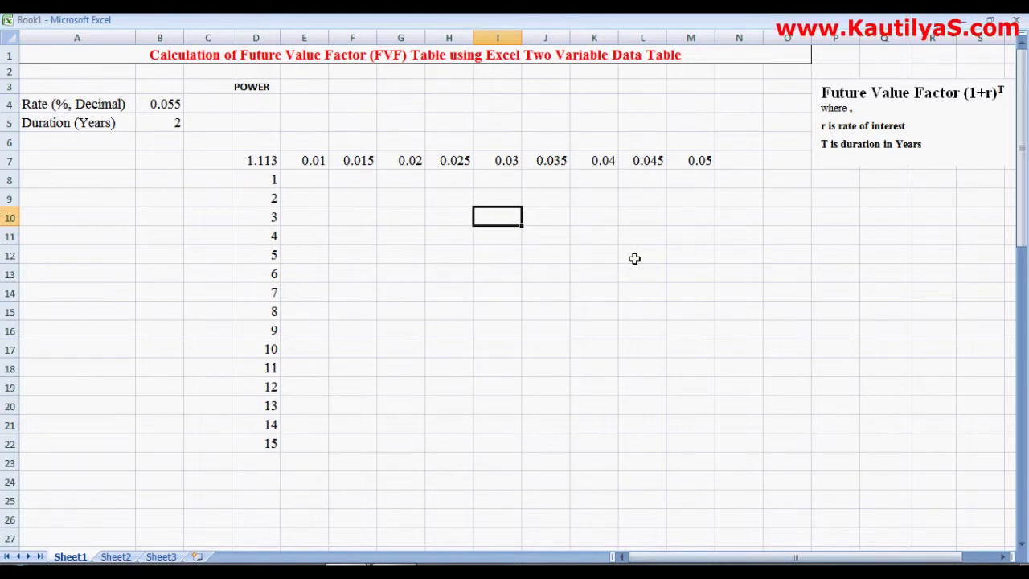
# - Review the table layout: the formula cell D7, the rates in E7:M7 and the years in D8:D22
pyautogui.click(238, 164)
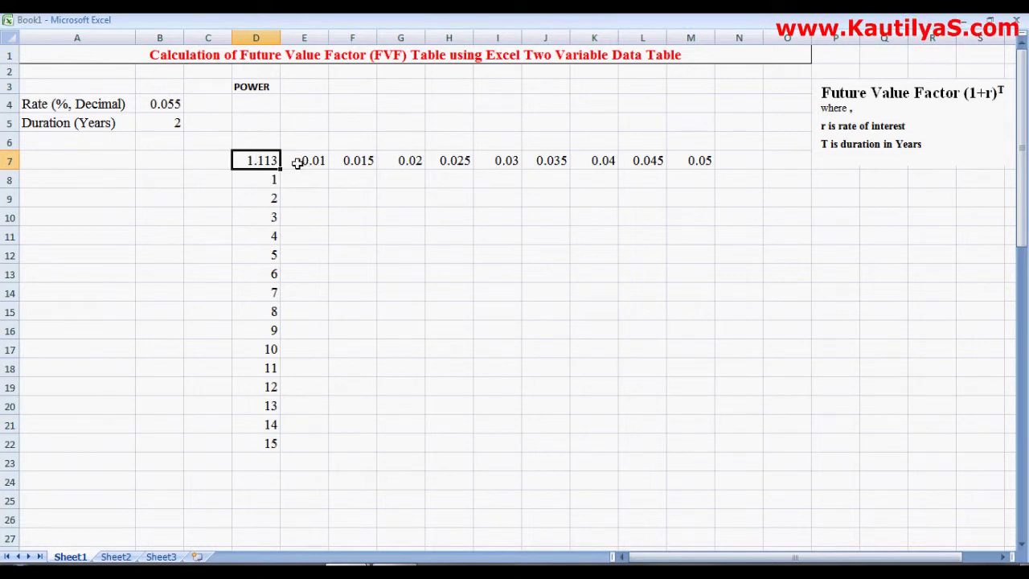
pyautogui.moveTo(295, 162); pyautogui.dragTo(683, 161)
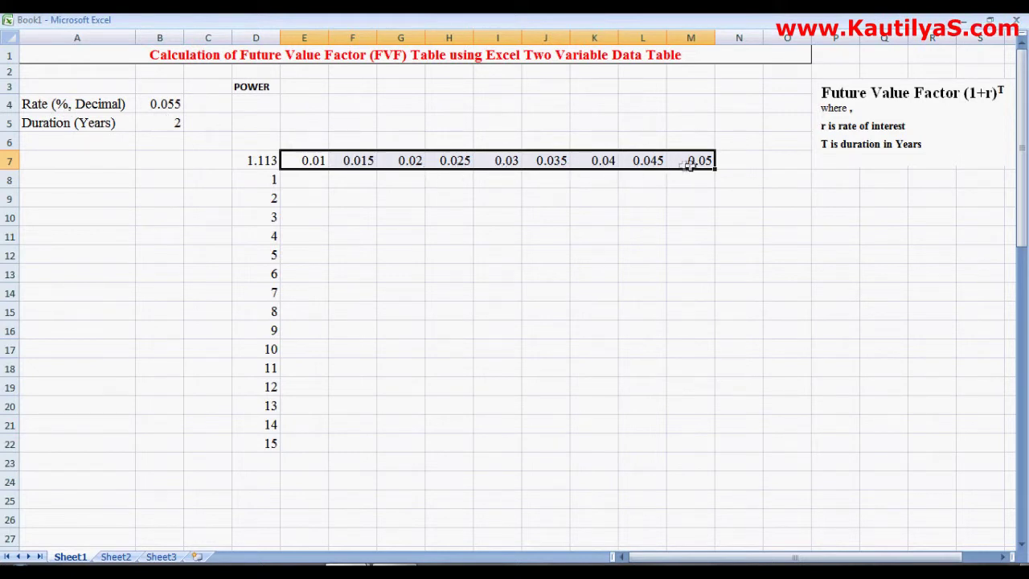
pyautogui.click(243, 179)
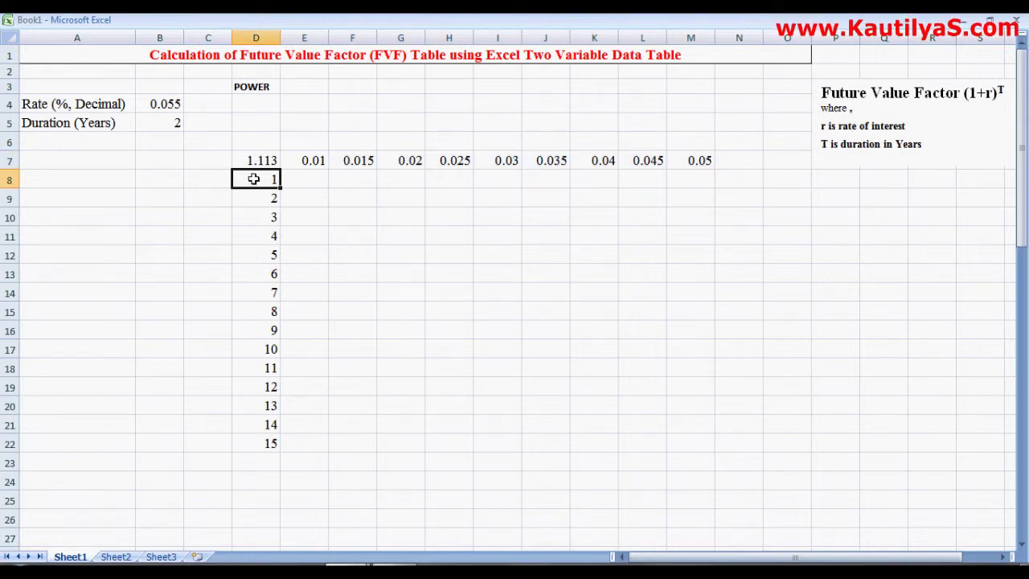
pyautogui.moveTo(253, 179); pyautogui.dragTo(248, 444)
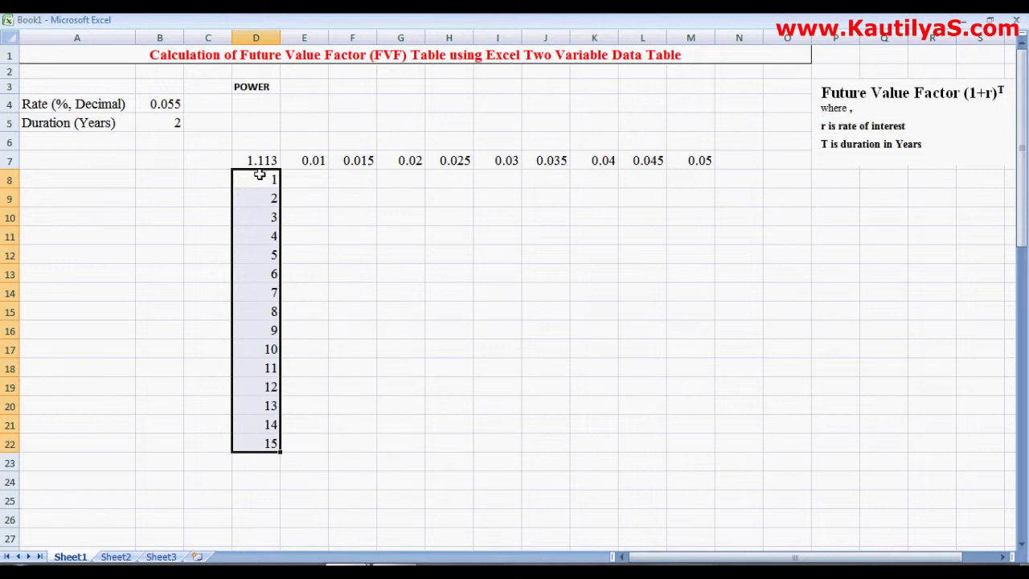
pyautogui.click(301, 181)
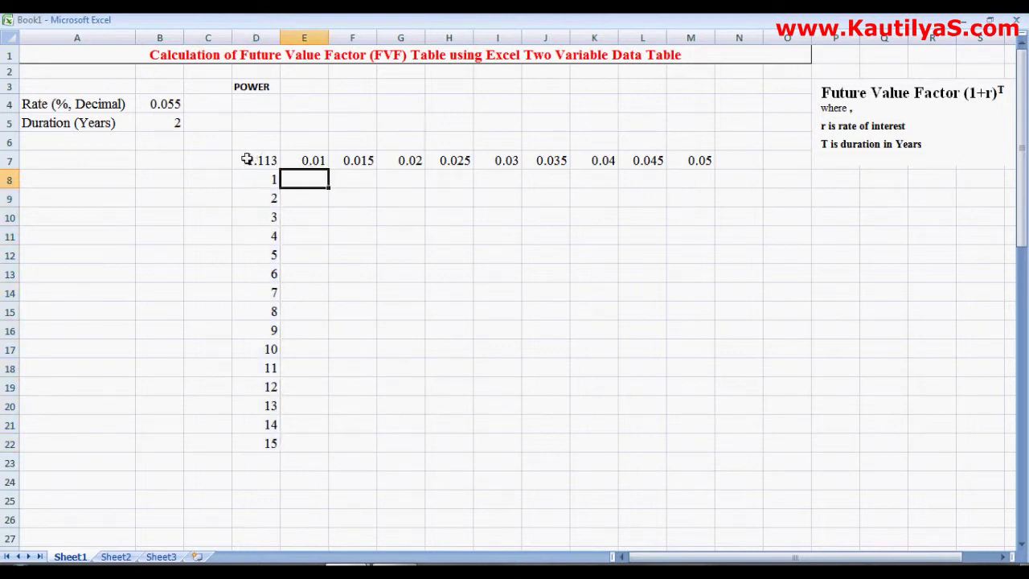
pyautogui.click(247, 159)
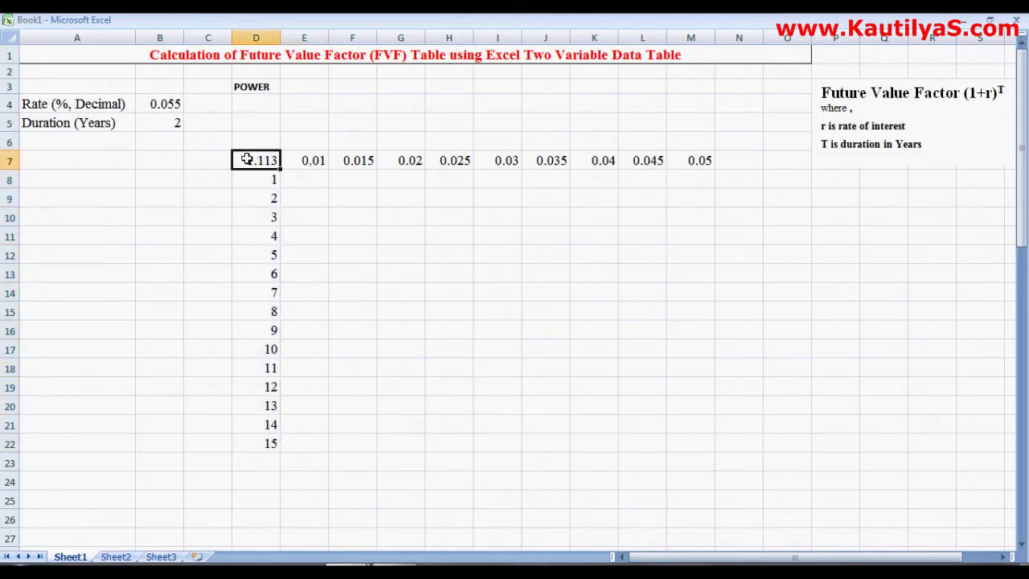
pyautogui.click(307, 160)
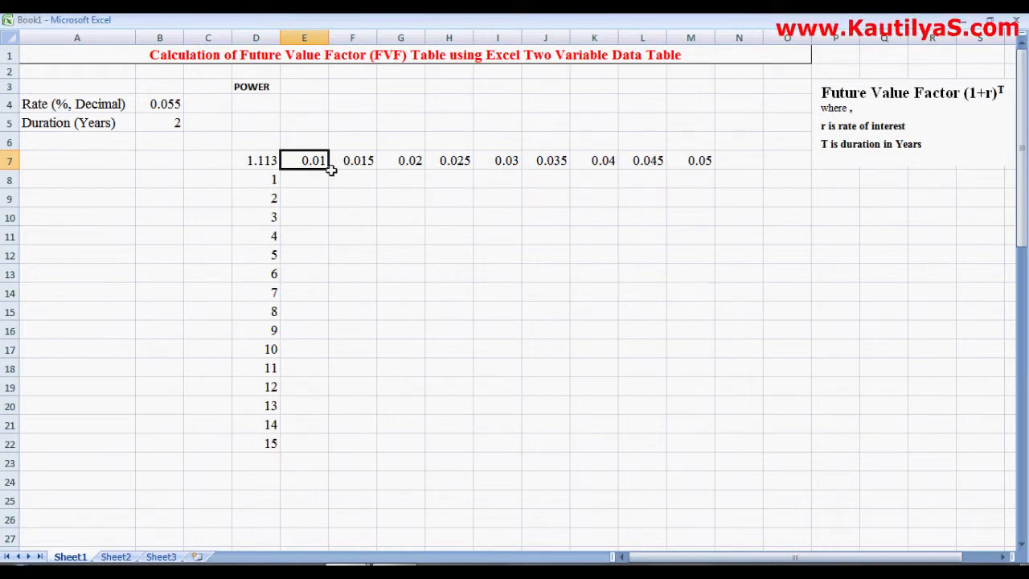
pyautogui.click(242, 182)
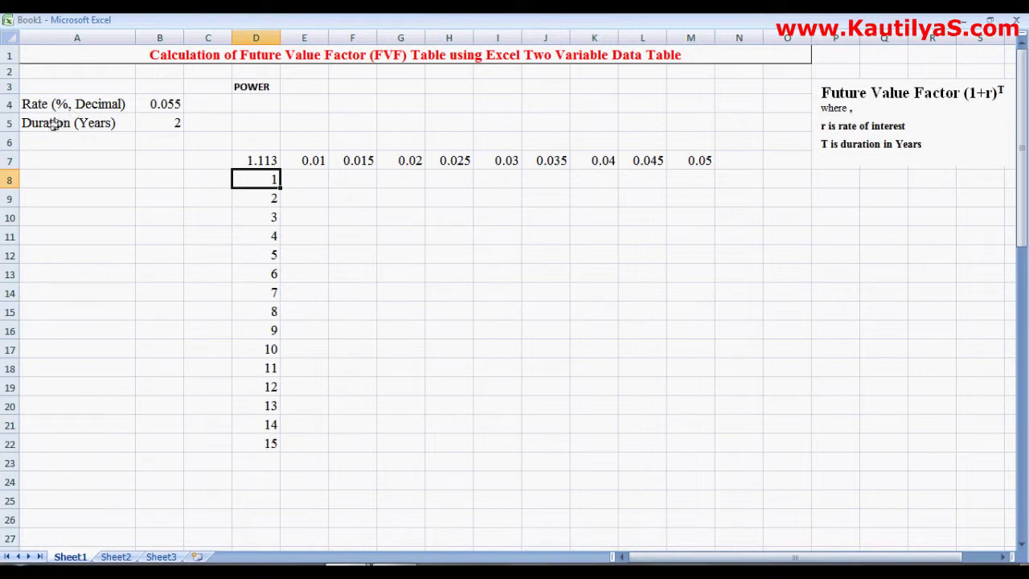
pyautogui.click(354, 219)
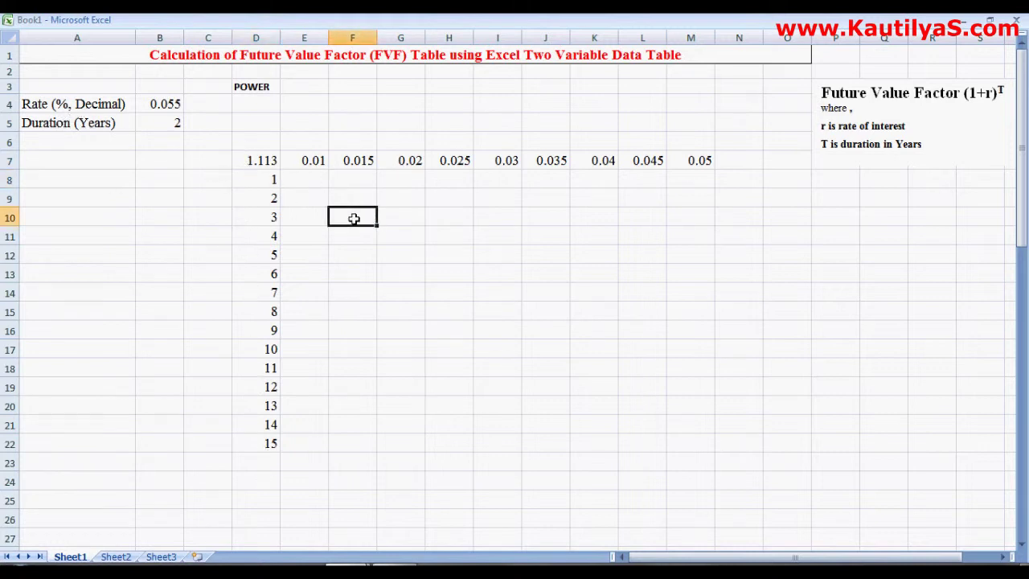
# - Select the table range D7:M22, exit the full-screen view and open the Data Table what-if analysis for it
pyautogui.moveTo(255, 160); pyautogui.dragTo(690, 439)
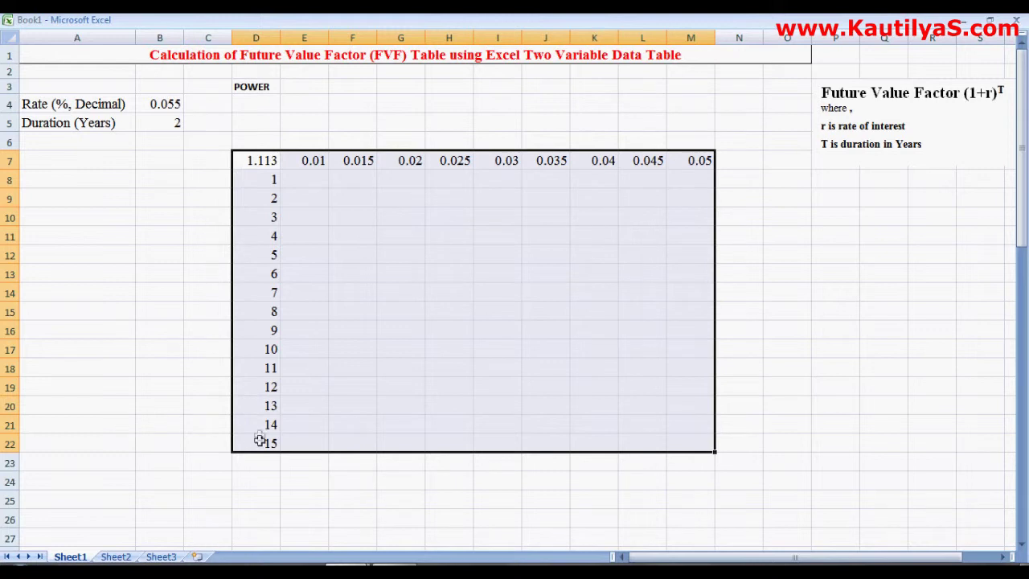
pyautogui.press('Escape')
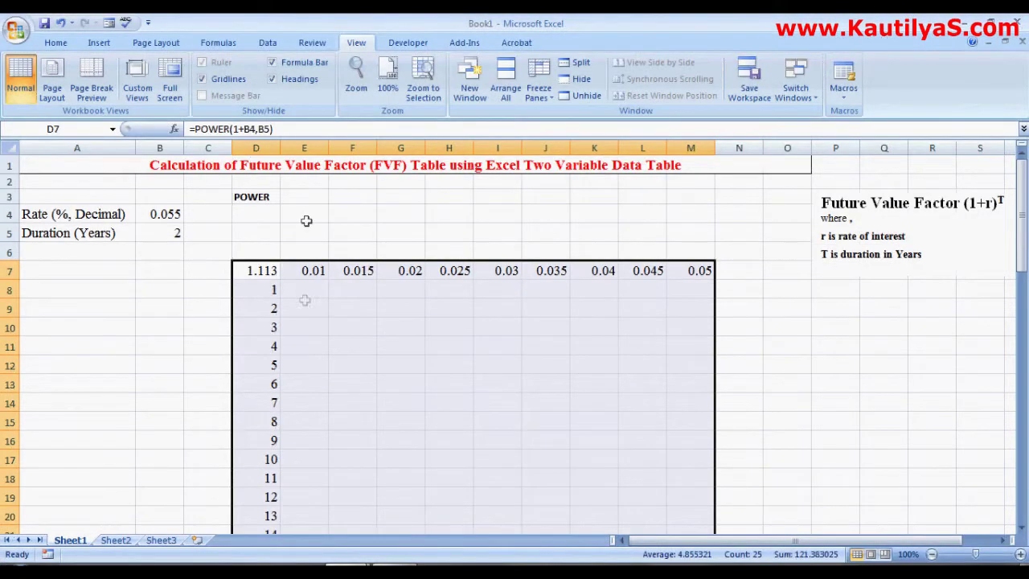
pyautogui.click(267, 44)
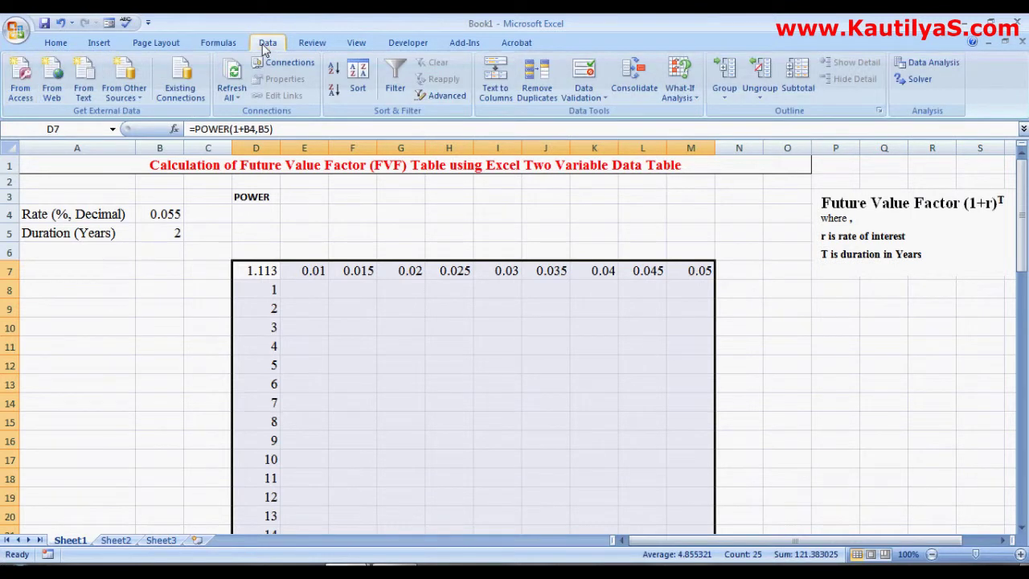
pyautogui.click(697, 101)
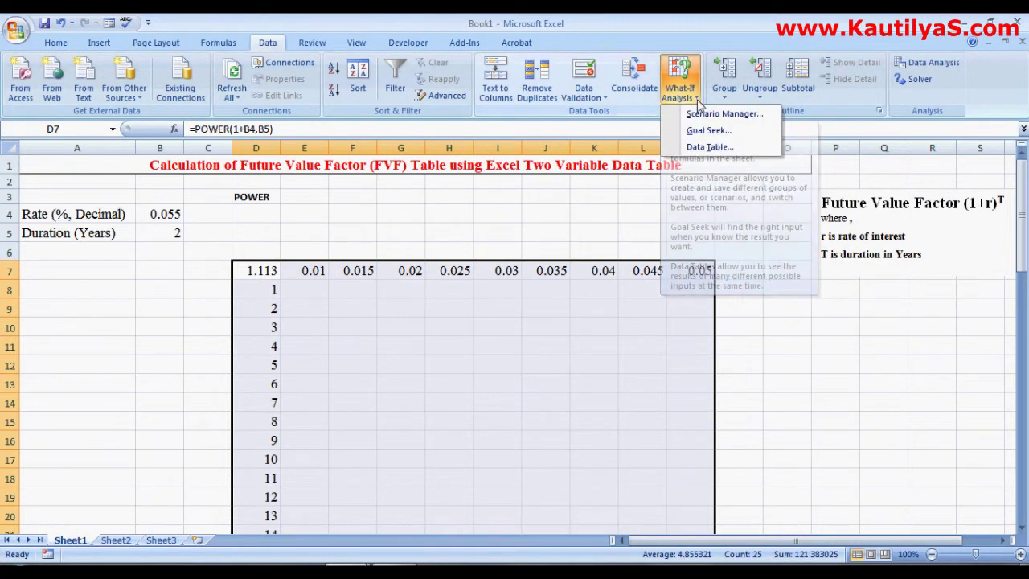
pyautogui.click(713, 147)
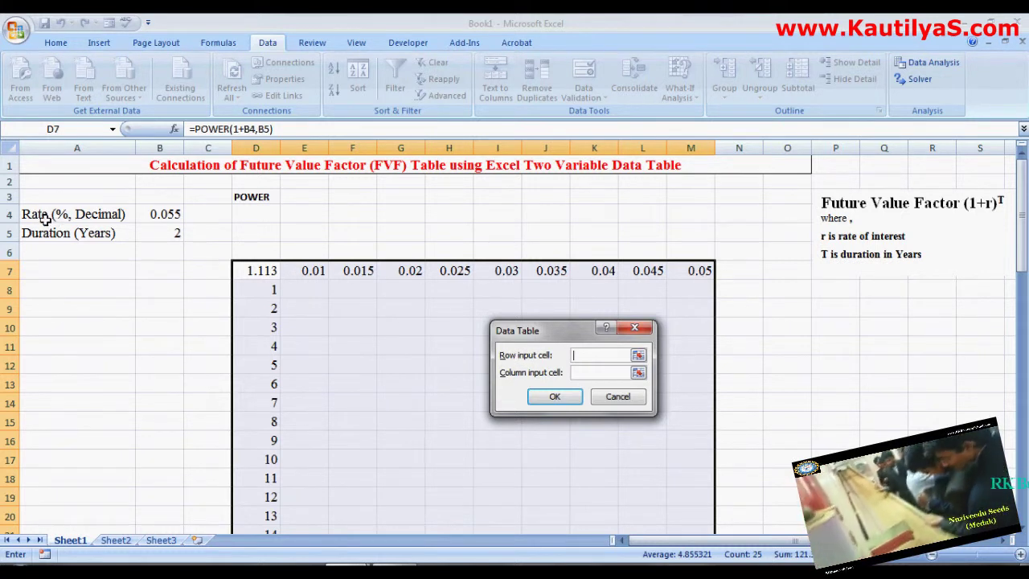
# - Create the two-variable data table with rate cell B4 as the row input and duration cell B5 as the column input
pyautogui.click(639, 356)
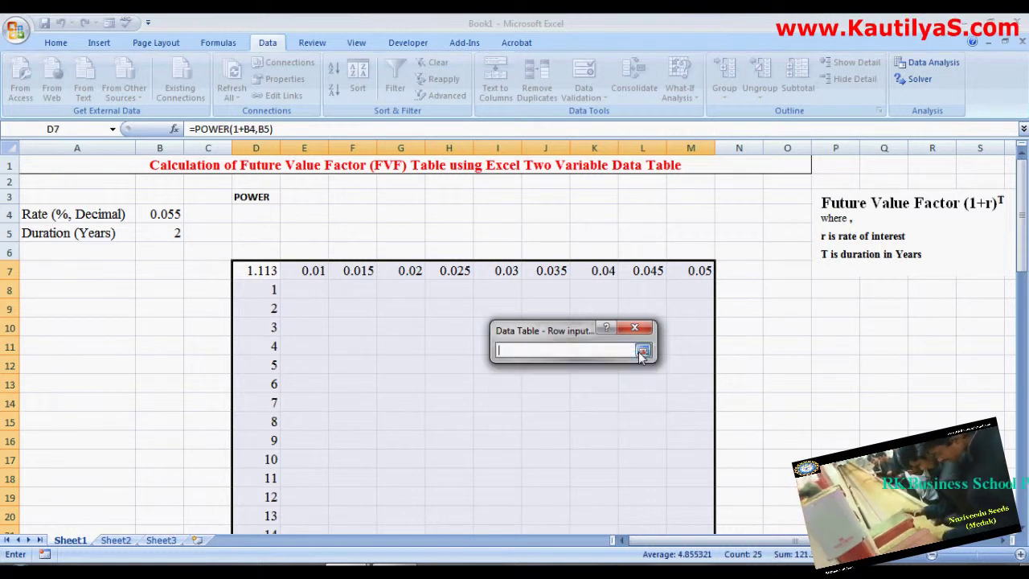
pyautogui.click(167, 214)
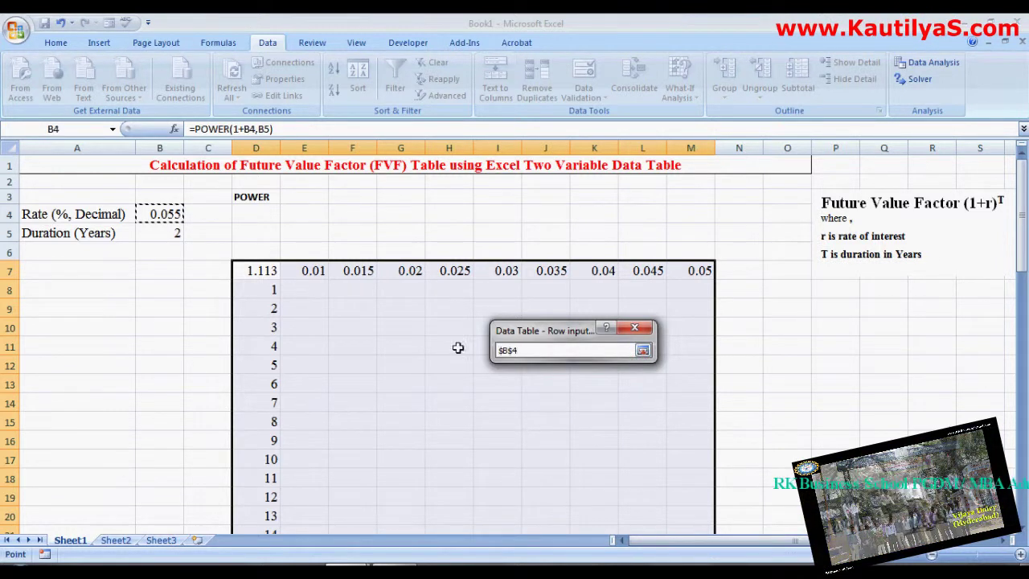
pyautogui.click(643, 352)
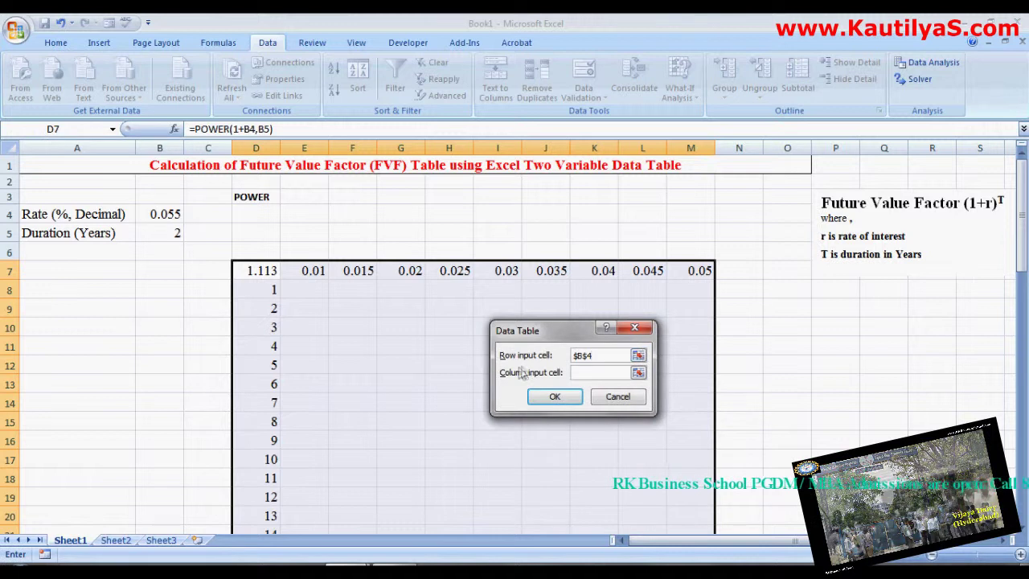
pyautogui.click(640, 372)
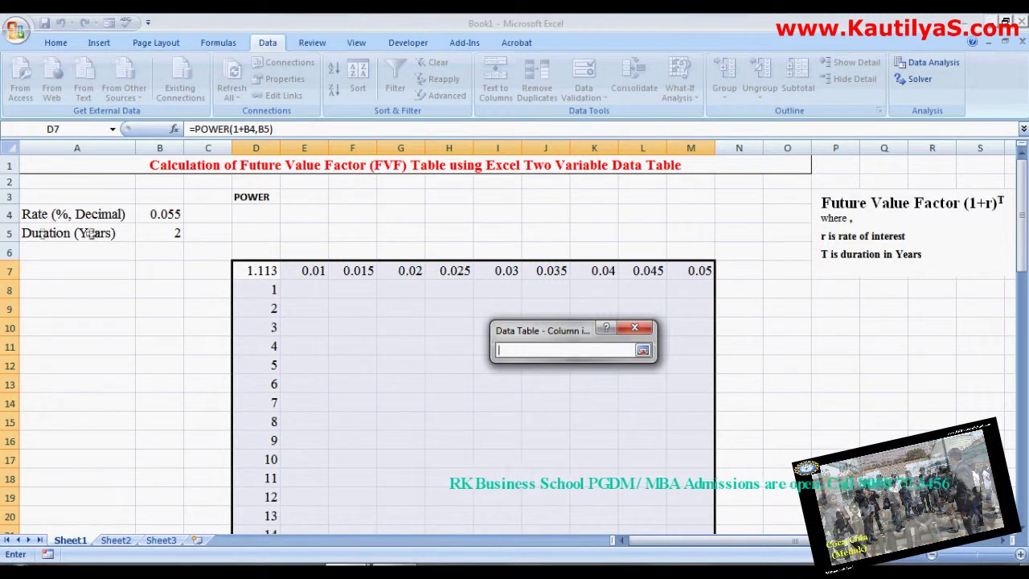
pyautogui.click(164, 232)
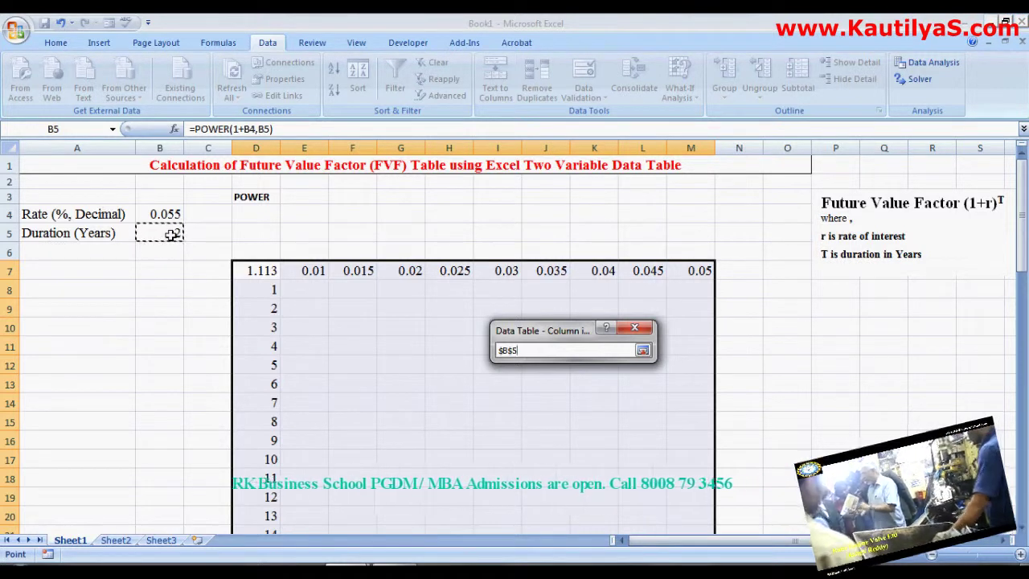
pyautogui.click(642, 349)
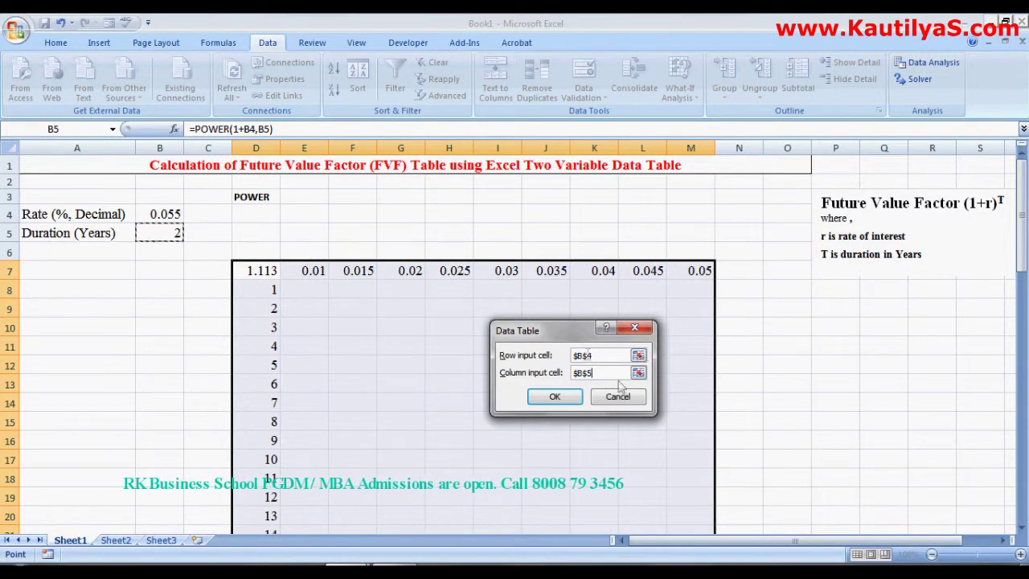
pyautogui.click(555, 397)
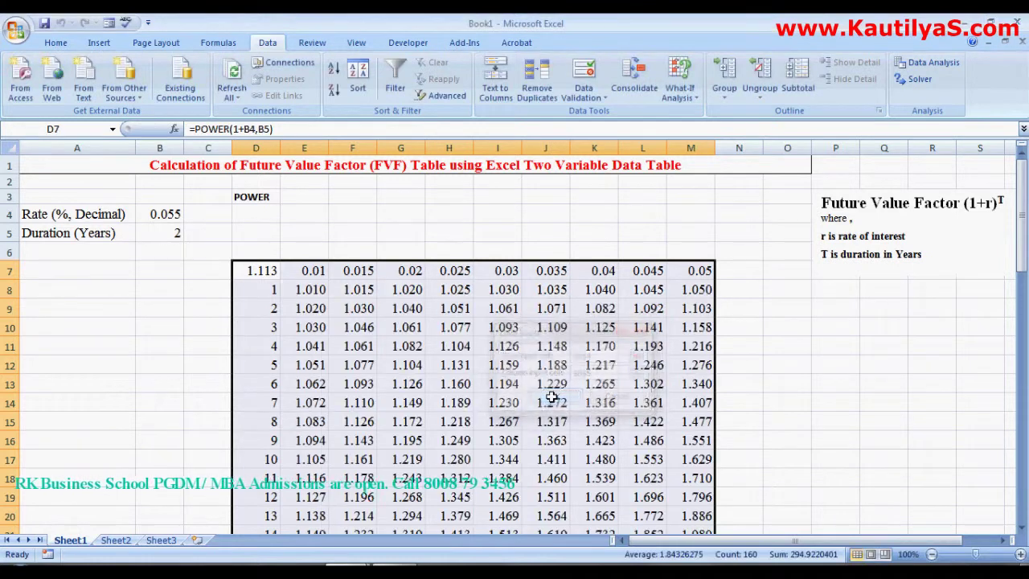
# - Switch to the full-screen view and examine the calculated future value factors in E8:M22
pyautogui.scroll(-1, 495, 367)
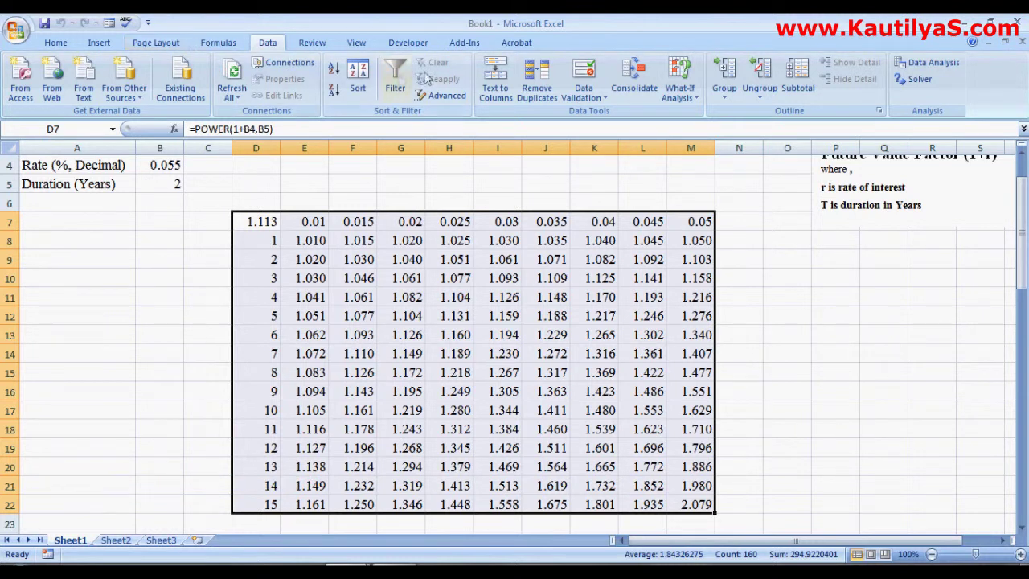
pyautogui.click(356, 43)
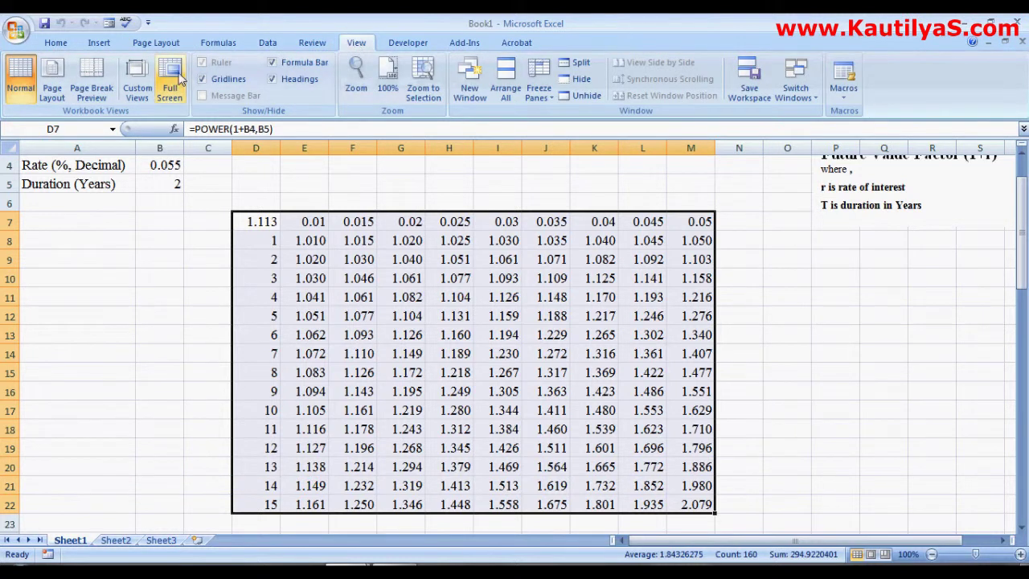
pyautogui.click(169, 81)
pyautogui.scroll(1, 342, 218)
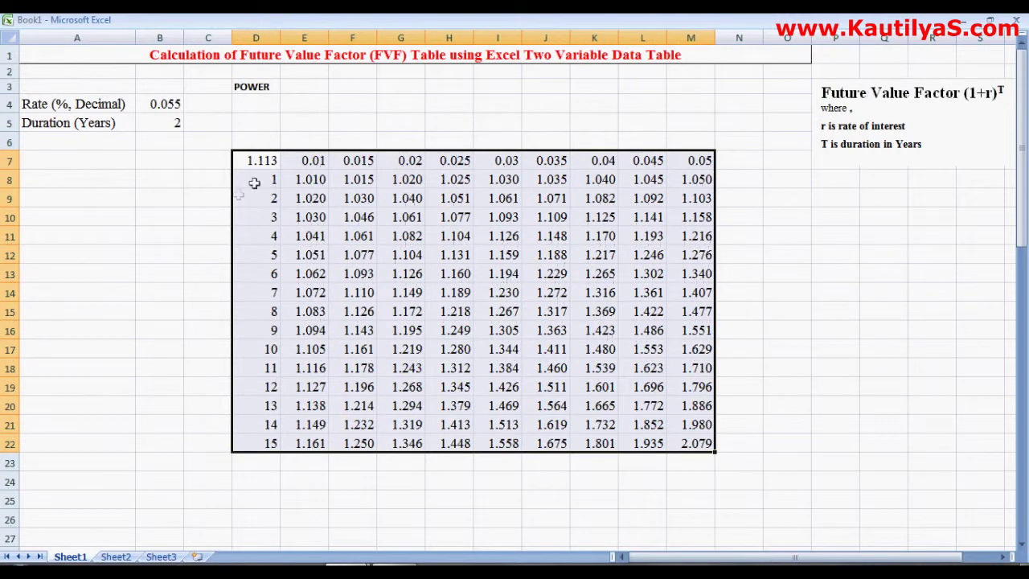
pyautogui.click(455, 254)
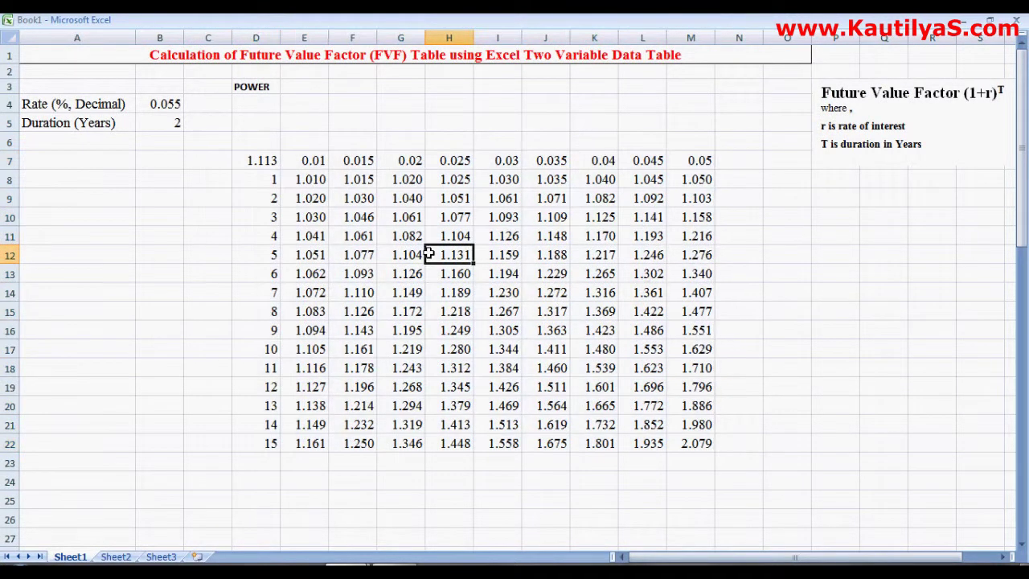
pyautogui.click(809, 295)
pyautogui.moveTo(306, 177); pyautogui.dragTo(687, 434)
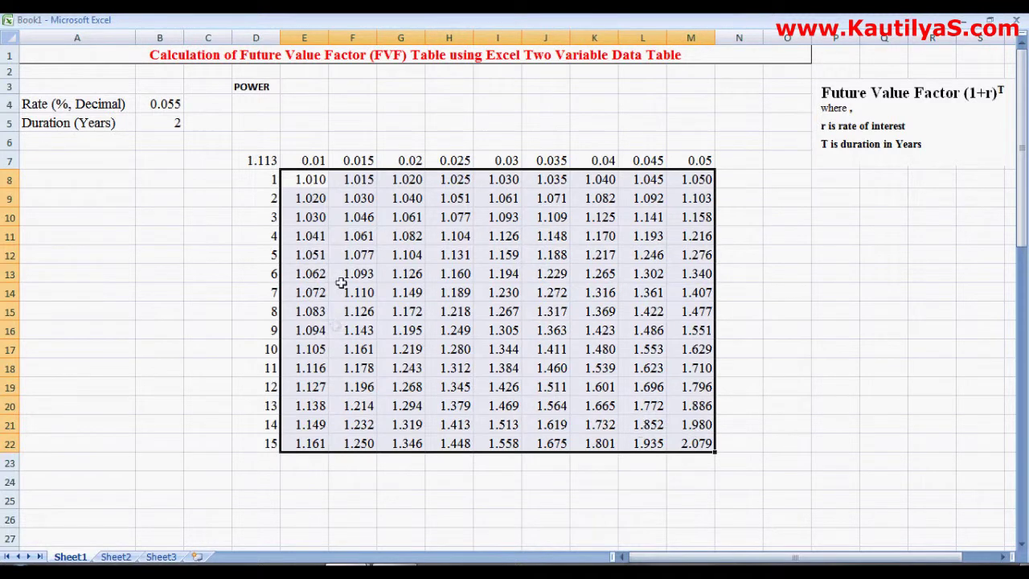
pyautogui.click(783, 424)
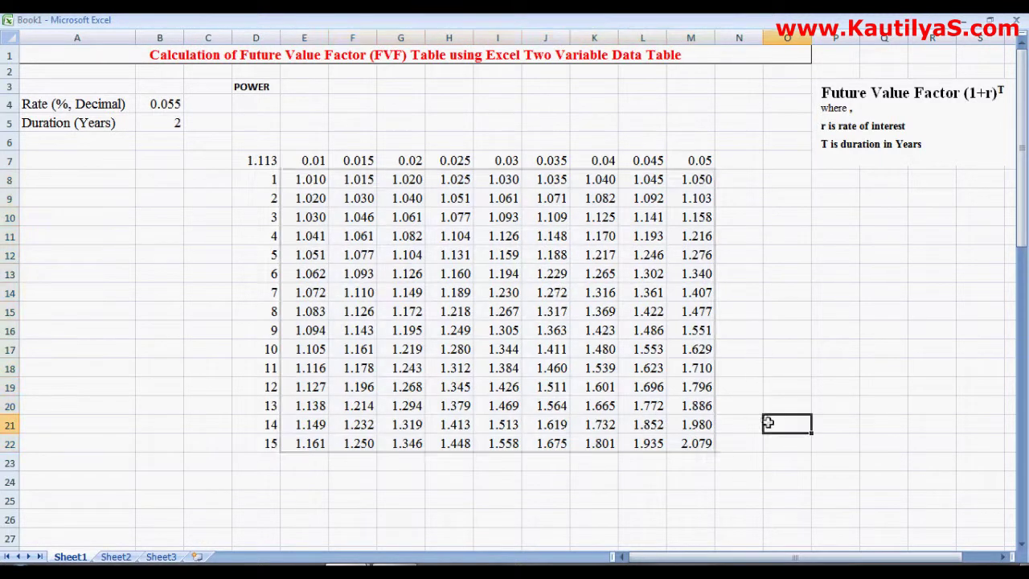
# - Enter the check formula =POWER(1+M7,D22) in O14 and compare its result with table cell M22
pyautogui.click(794, 283)
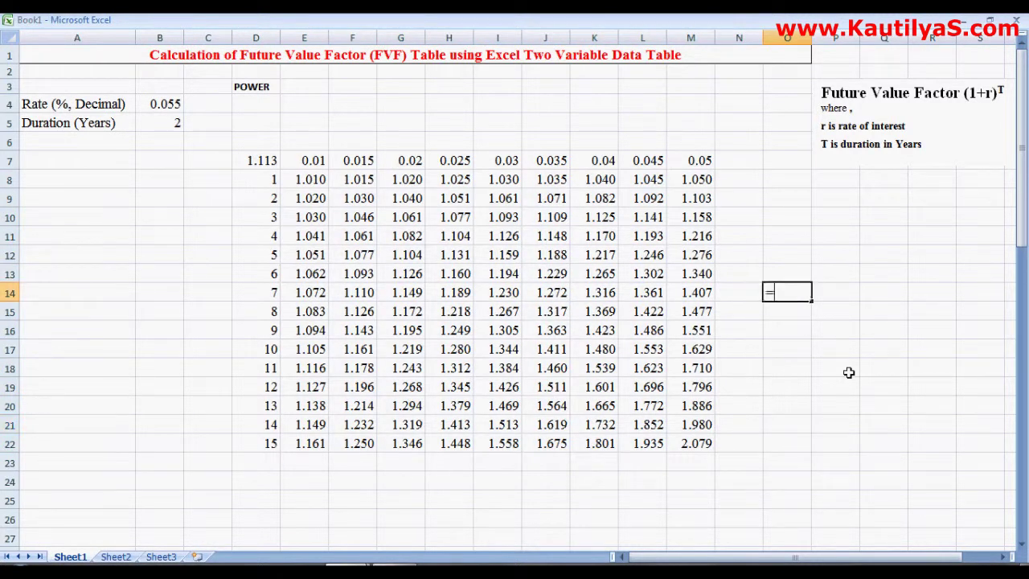
pyautogui.write('=power(1+')
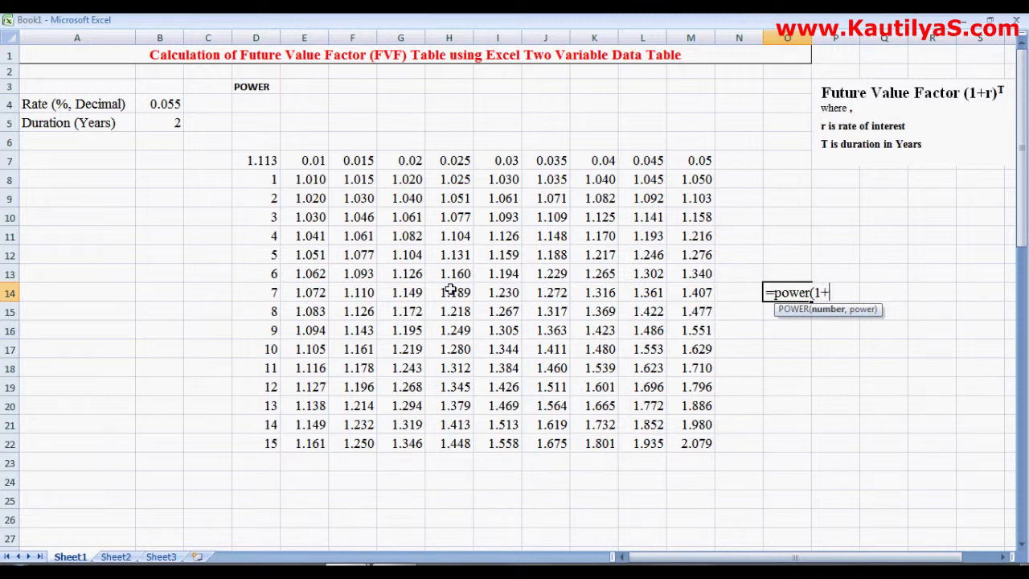
pyautogui.click(679, 162)
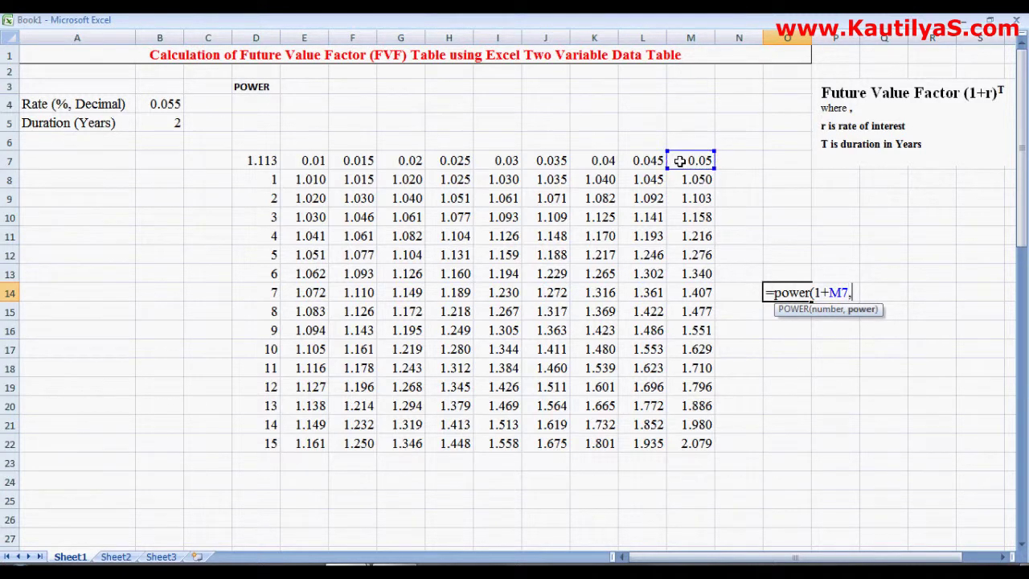
pyautogui.write(',')
pyautogui.click(258, 447)
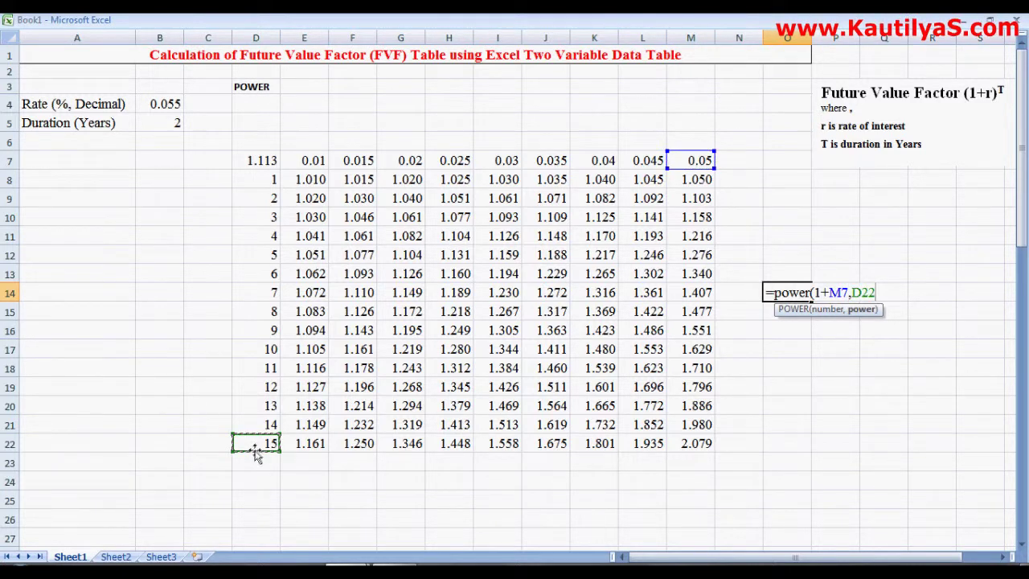
pyautogui.write(')')
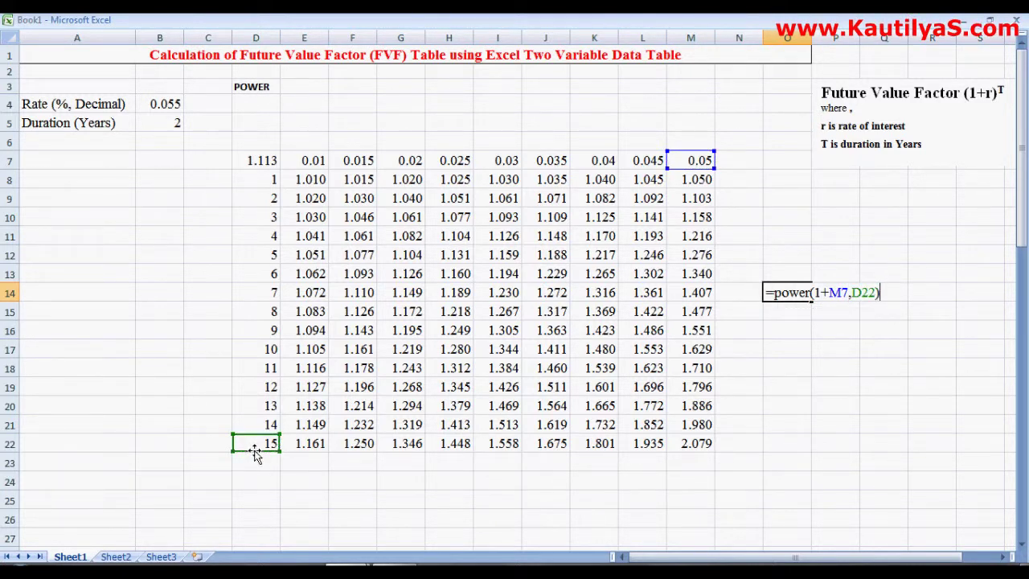
pyautogui.press('Return')
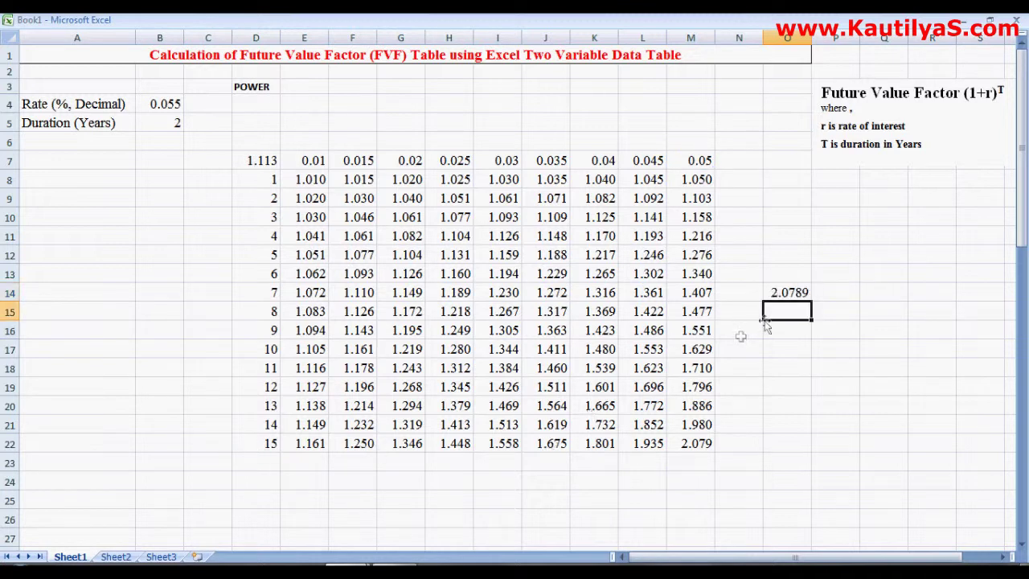
pyautogui.click(692, 445)
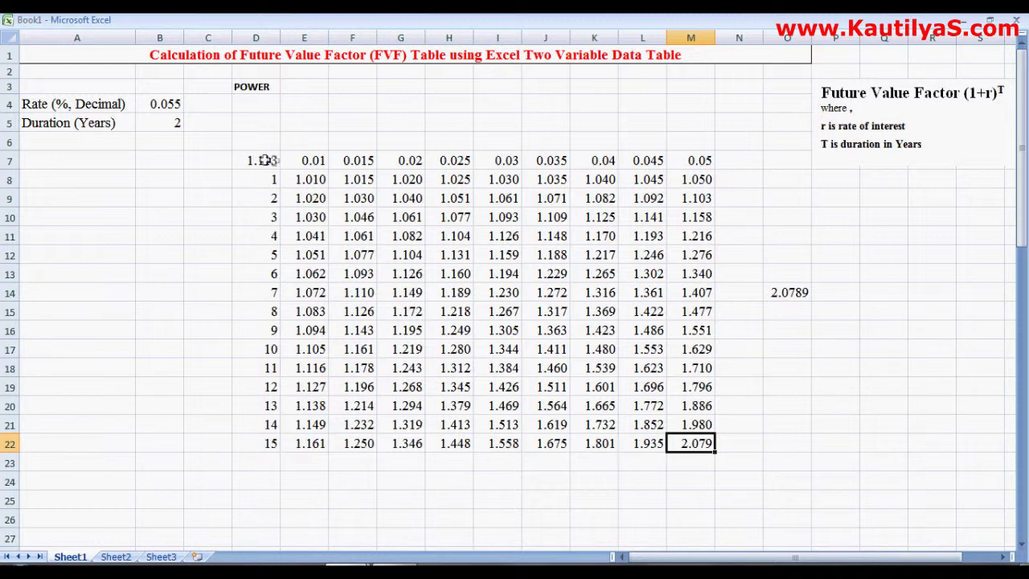
# - Make the years in D8:D22 bold and select the row of rates in E7:M7
pyautogui.moveTo(257, 178); pyautogui.dragTo(263, 438)
pyautogui.hotkey('ctrl', 'b')
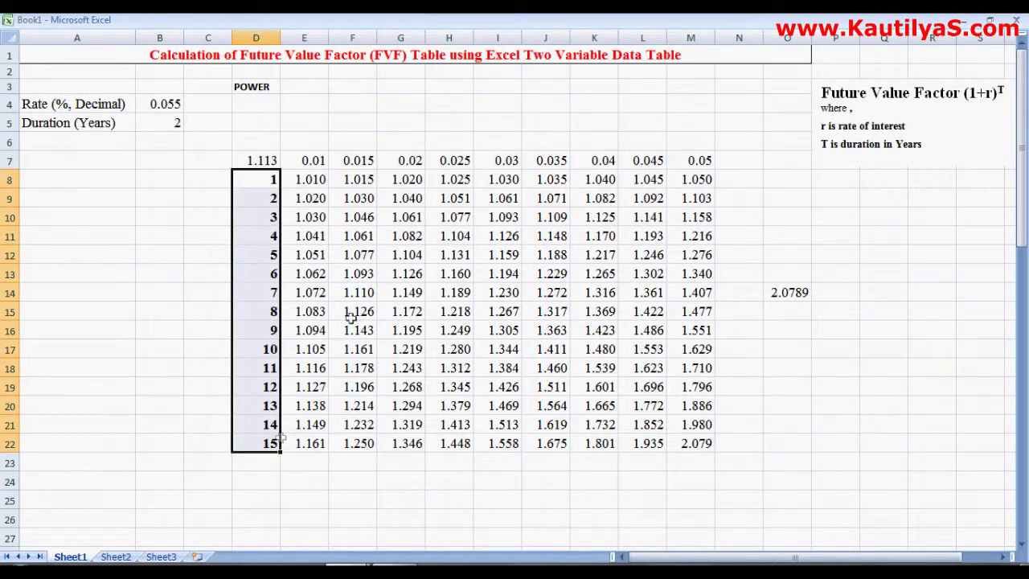
pyautogui.moveTo(304, 158); pyautogui.dragTo(679, 172)
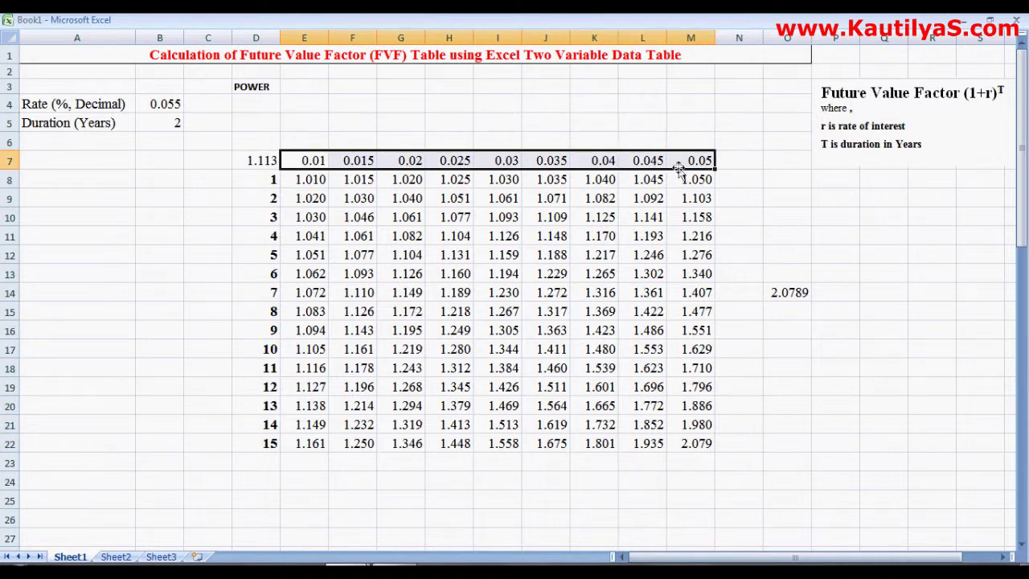